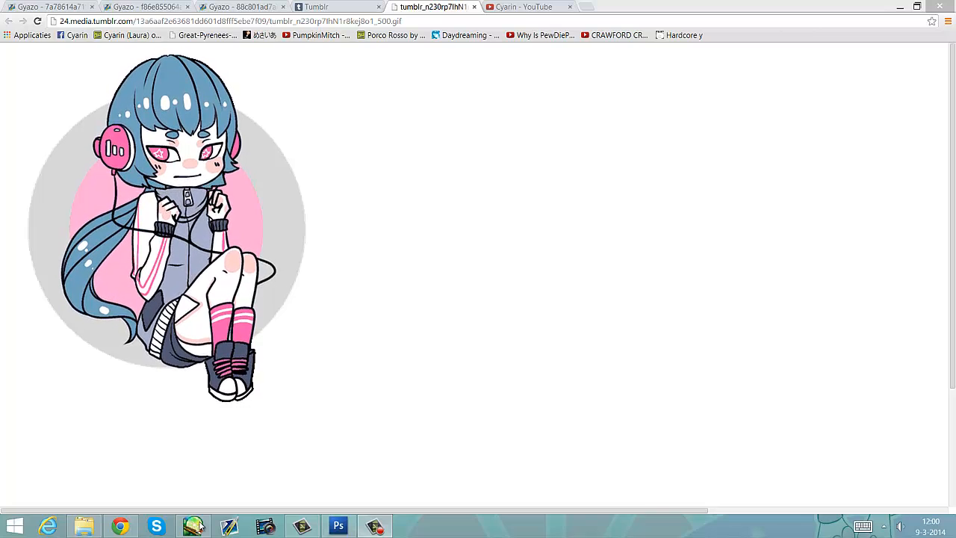
# Switch to PaintTool SAI and preview the eyes 1, eyes 2 and eyes 3 layers of vollyyy.psd by toggling their visibility
pyautogui.click(198, 527)
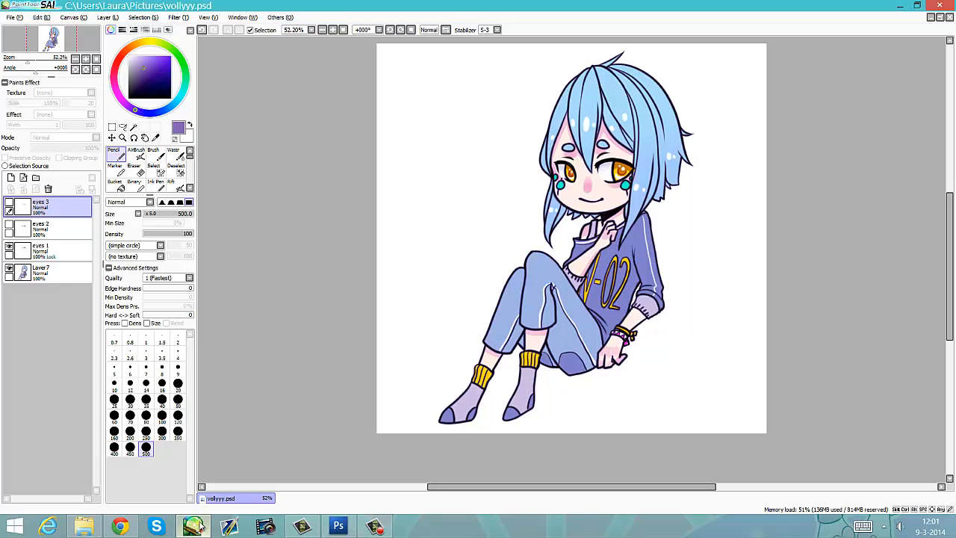
pyautogui.click(56, 250)
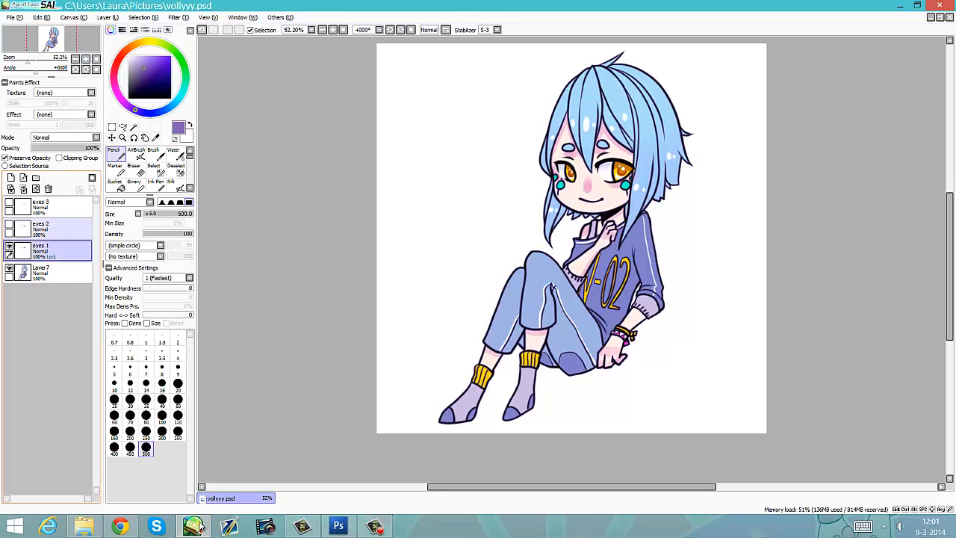
pyautogui.click(56, 228)
pyautogui.click(9, 246)
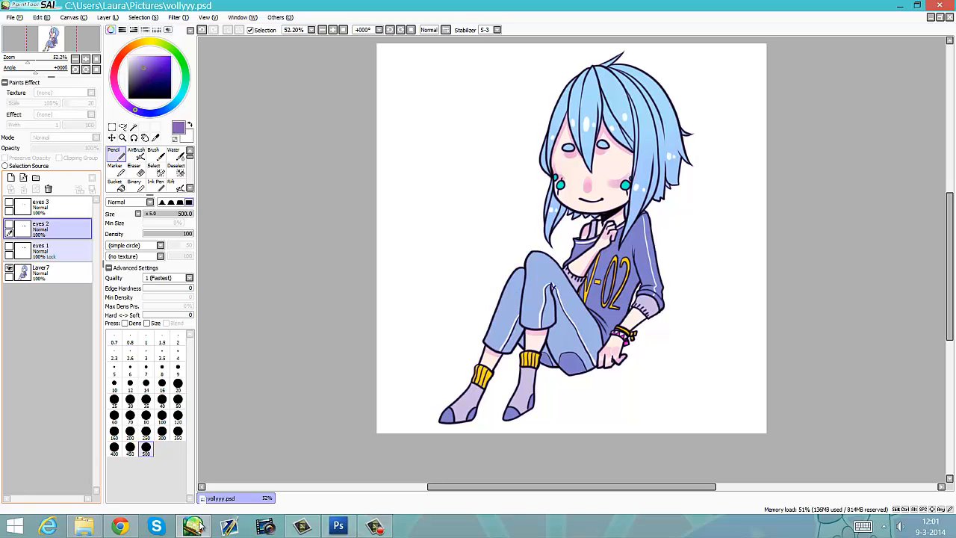
pyautogui.click(9, 245)
pyautogui.click(9, 246)
pyautogui.click(9, 224)
pyautogui.click(9, 224)
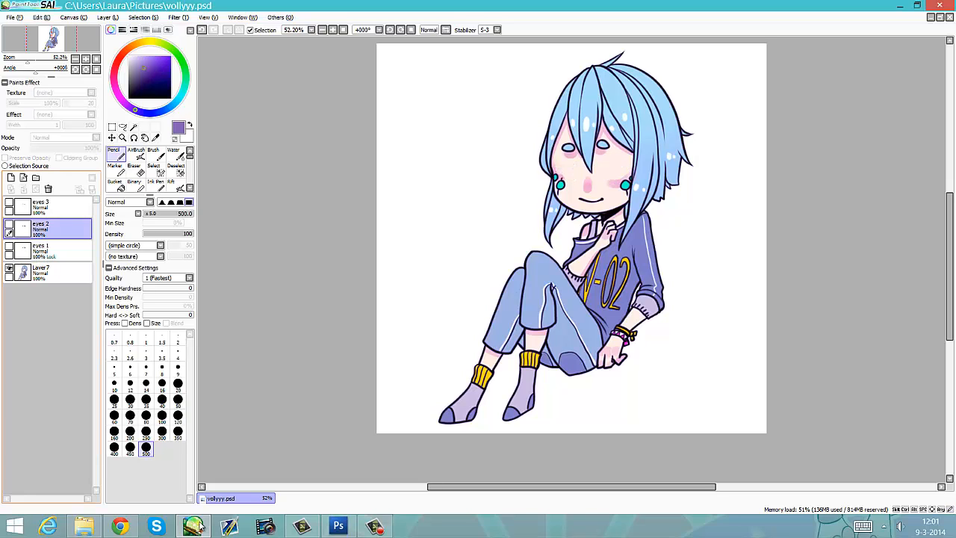
pyautogui.click(9, 202)
pyautogui.click(9, 202)
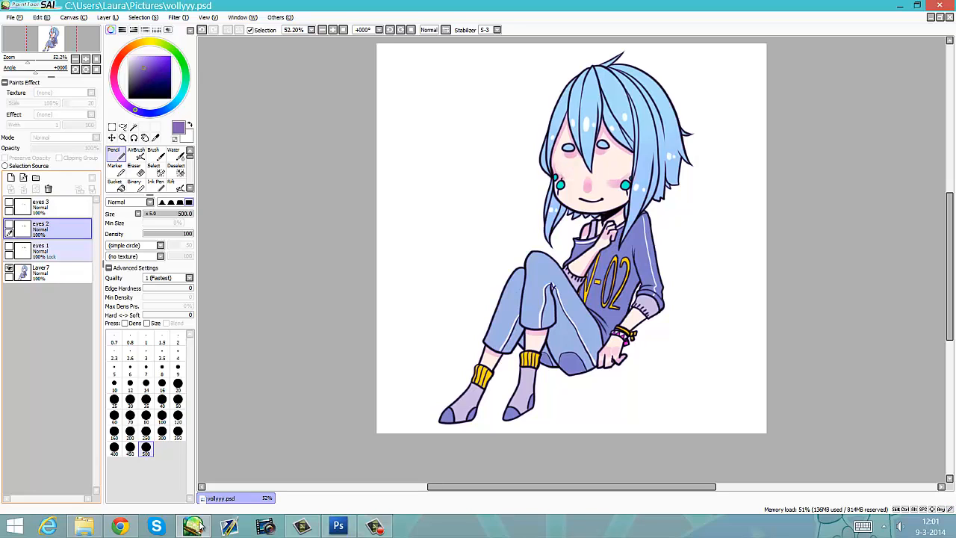
pyautogui.click(9, 246)
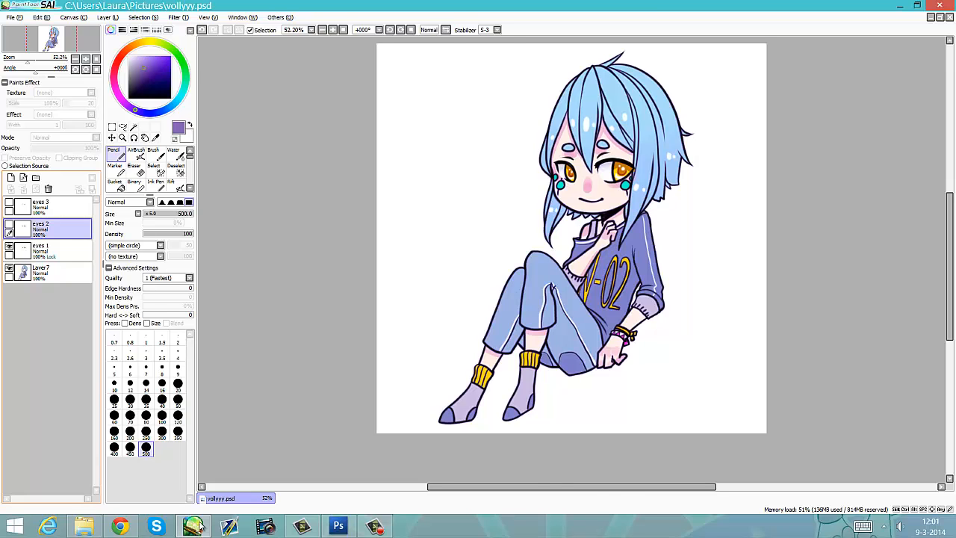
# Switch to Photoshop, where vollyyy.psd is open, and hide the animation frames
pyautogui.click(125, 528)
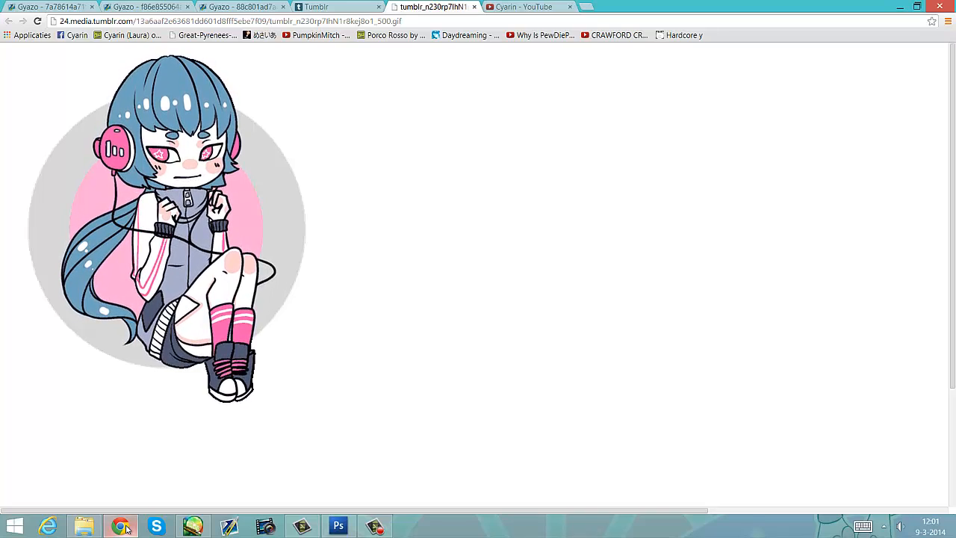
pyautogui.click(340, 528)
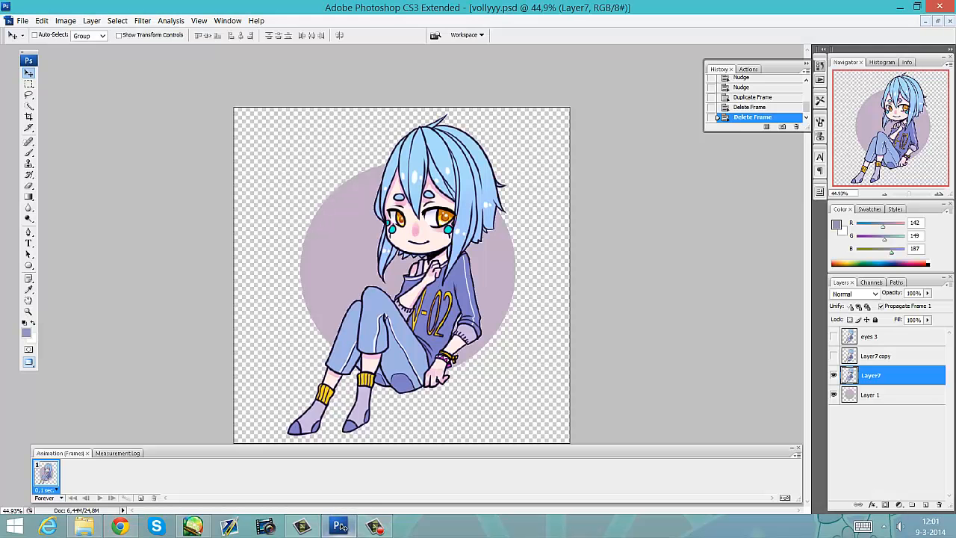
pyautogui.click(798, 446)
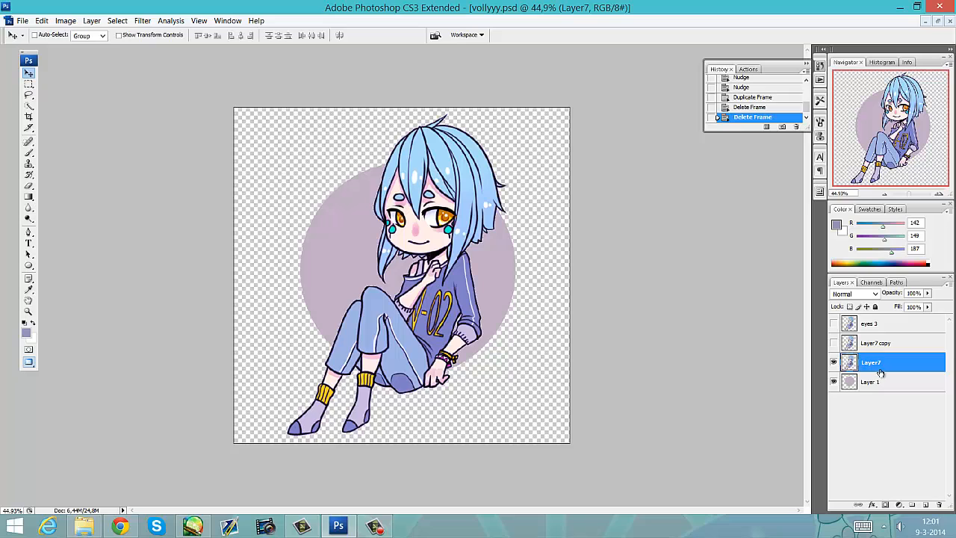
# Compare the eye poses by toggling the visibility of Layer7 copy and Layer7
pyautogui.click(834, 345)
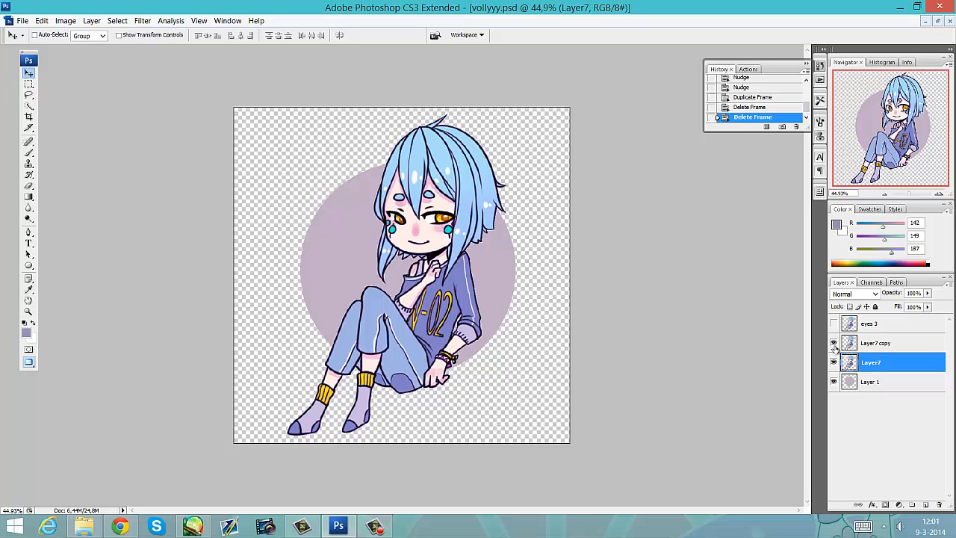
pyautogui.click(834, 362)
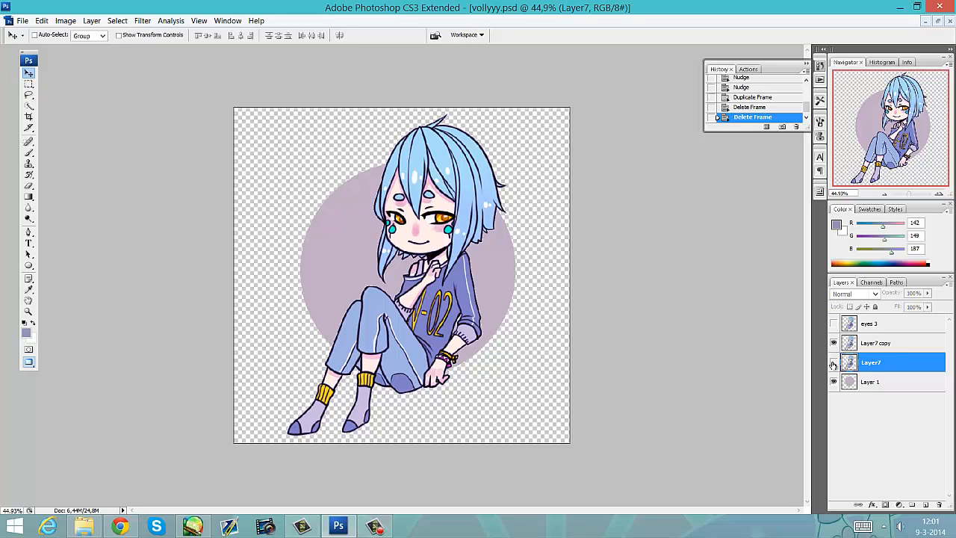
pyautogui.click(834, 363)
pyautogui.click(834, 344)
pyautogui.click(834, 343)
pyautogui.click(835, 343)
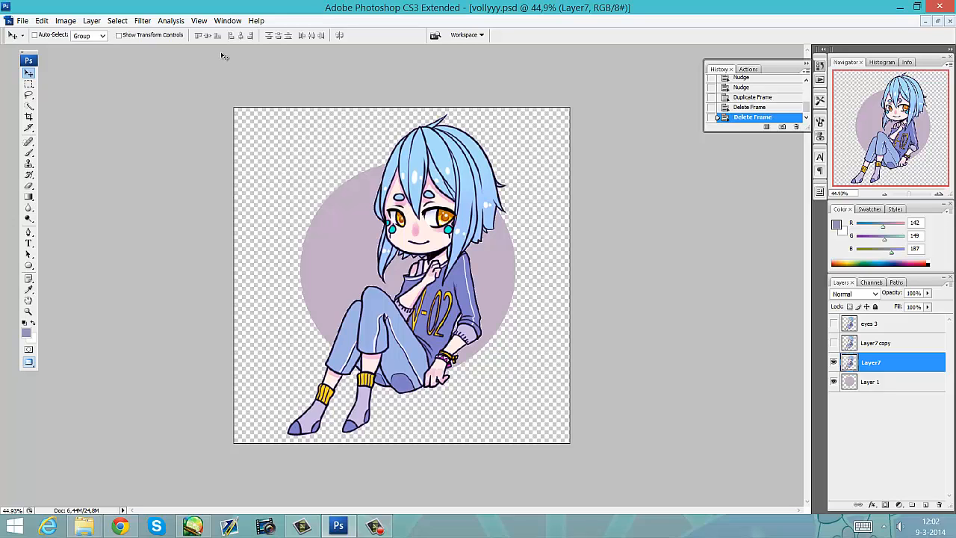
# Display the animation frame timeline for the drawing
pyautogui.click(227, 21)
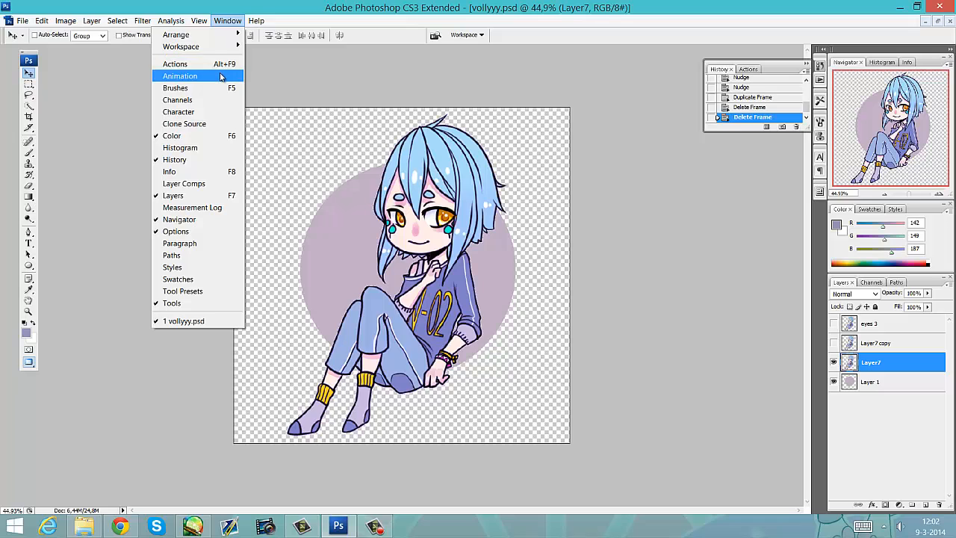
pyautogui.click(226, 66)
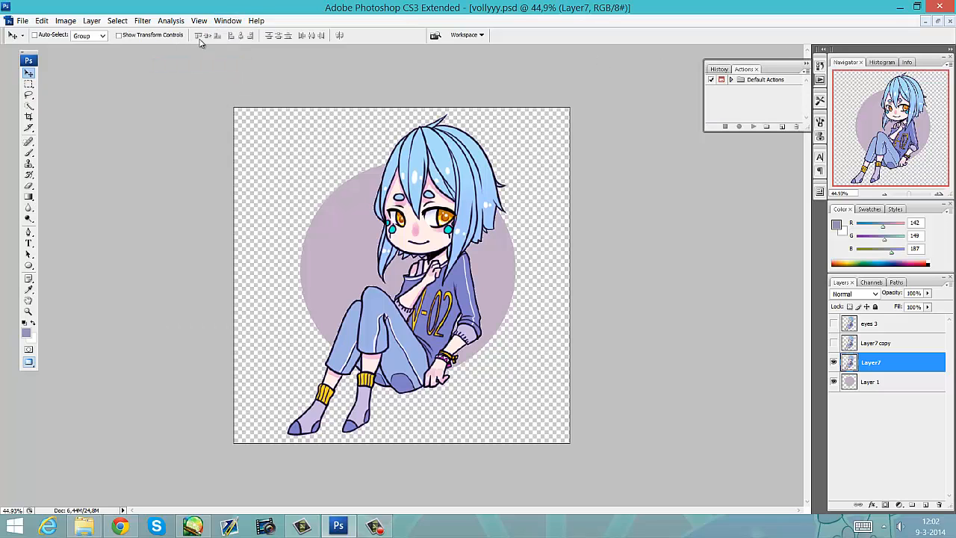
pyautogui.click(227, 21)
pyautogui.click(227, 76)
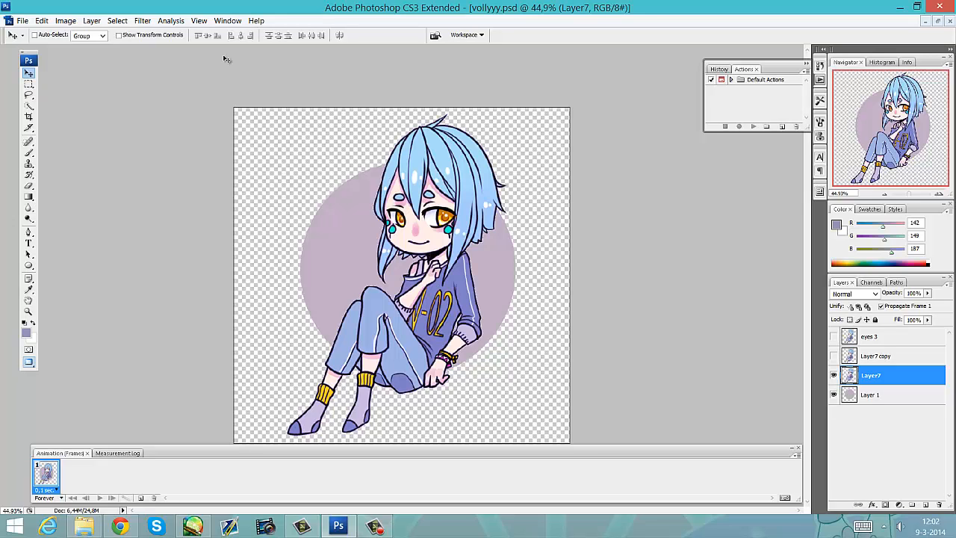
# Duplicate the first animation frame twice and make the third frame show Layer7 copy with Layer7 hidden
pyautogui.click(139, 499)
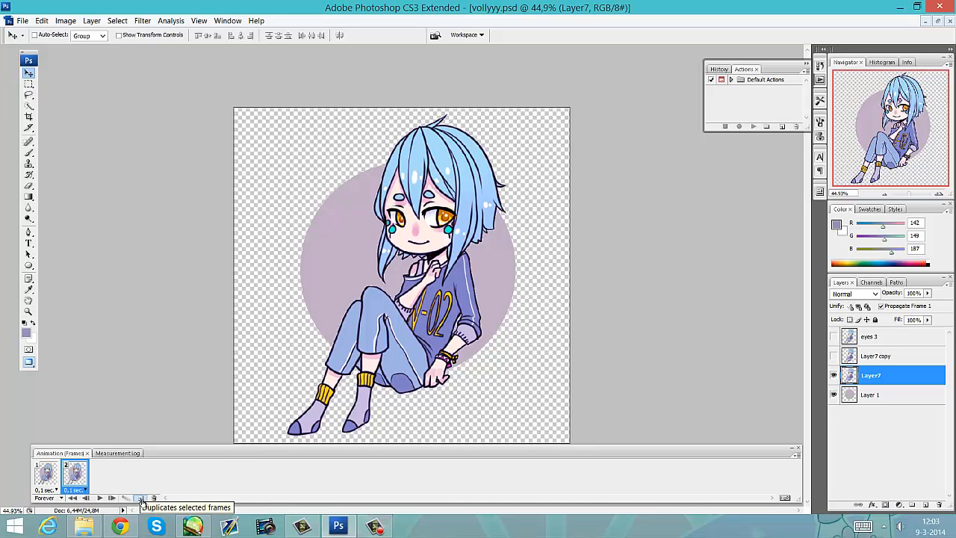
pyautogui.click(139, 499)
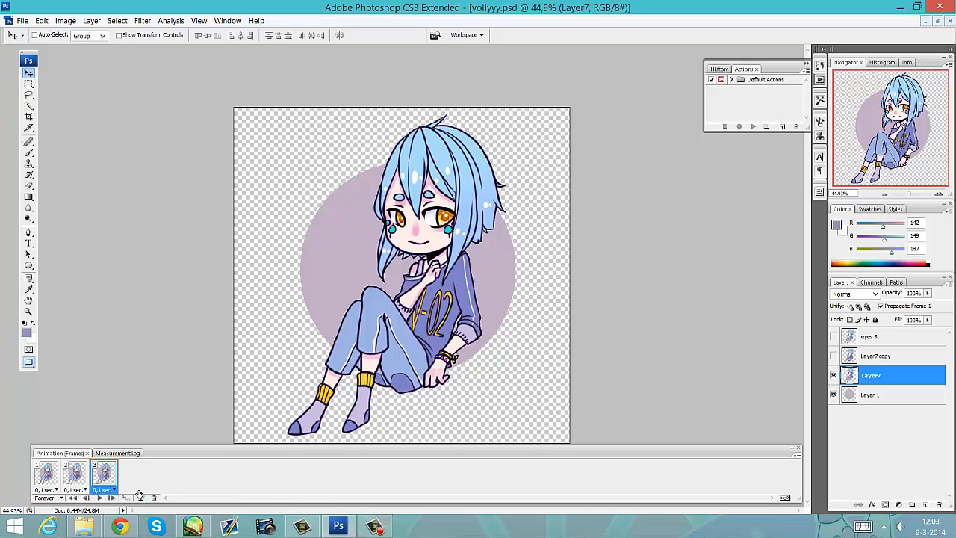
pyautogui.click(834, 357)
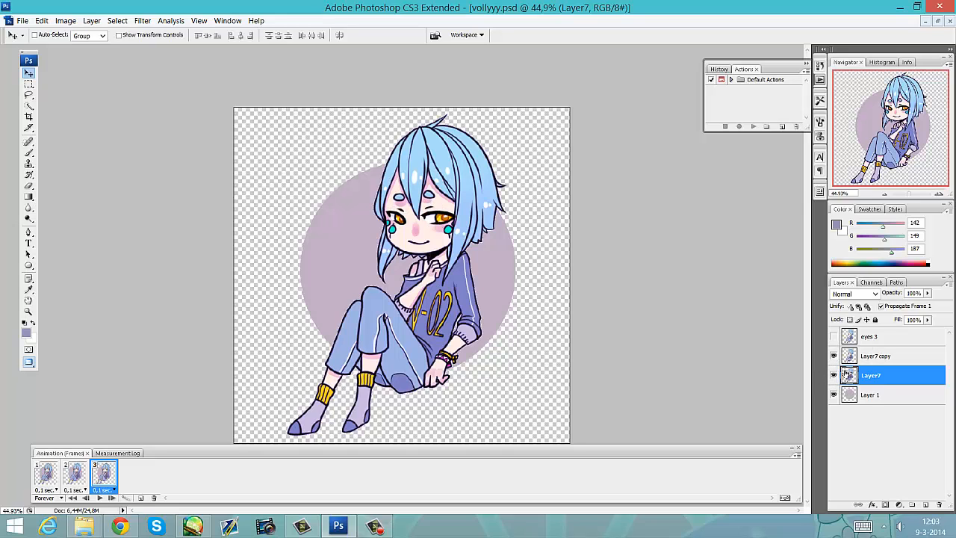
pyautogui.click(834, 376)
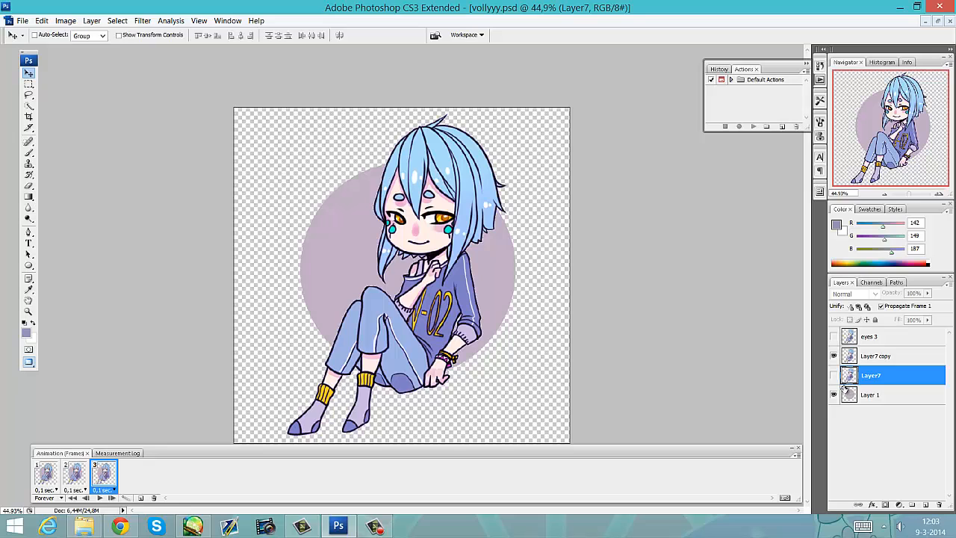
# Add a fourth frame with closed eyes by showing eyes 3 and hiding Layer7 copy
pyautogui.click(140, 499)
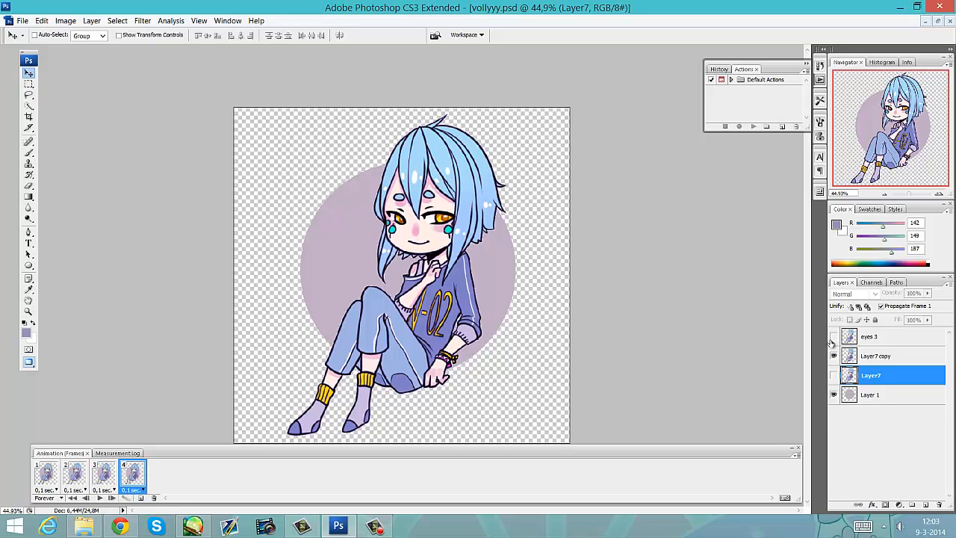
pyautogui.click(834, 337)
pyautogui.click(833, 356)
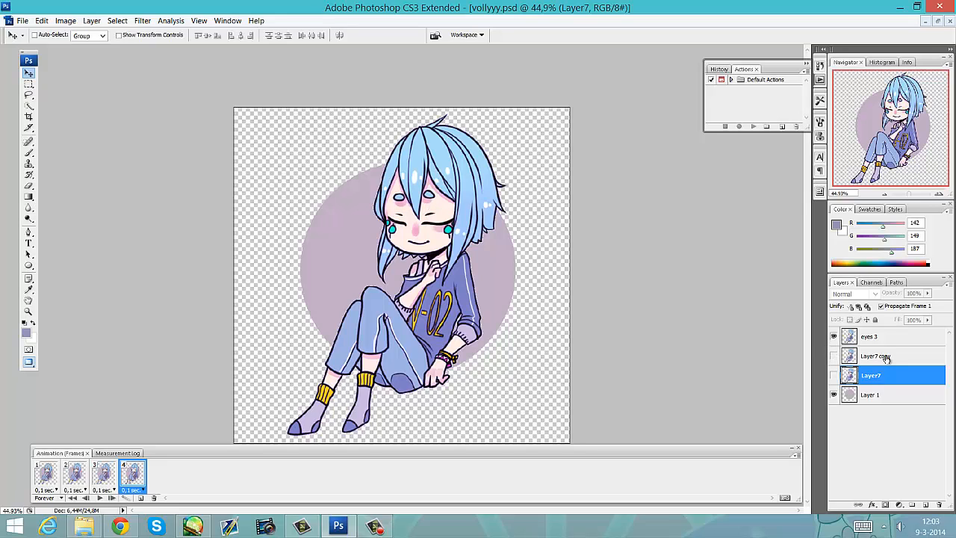
# Add a fifth frame with half-closed eyes by hiding eyes 3 and showing Layer7 copy
pyautogui.click(141, 498)
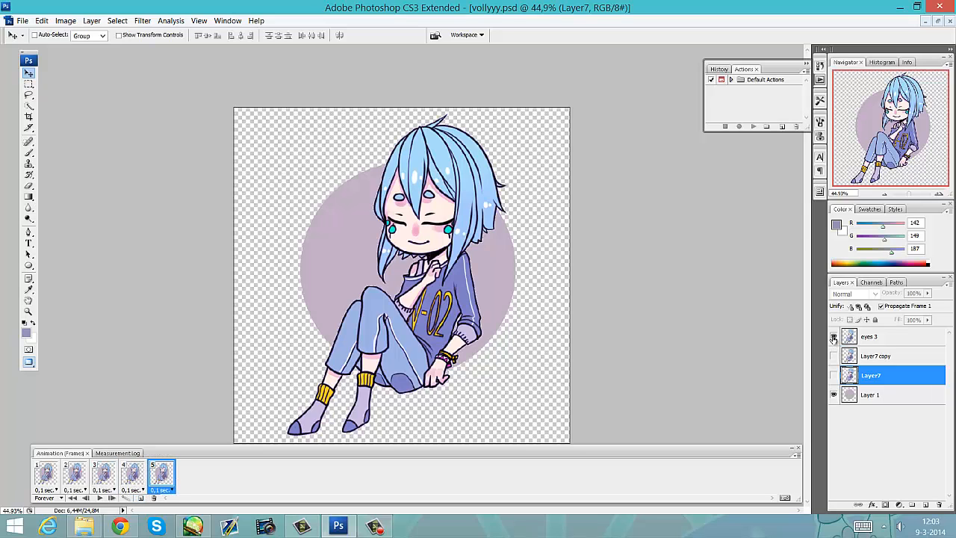
pyautogui.click(833, 336)
pyautogui.click(833, 355)
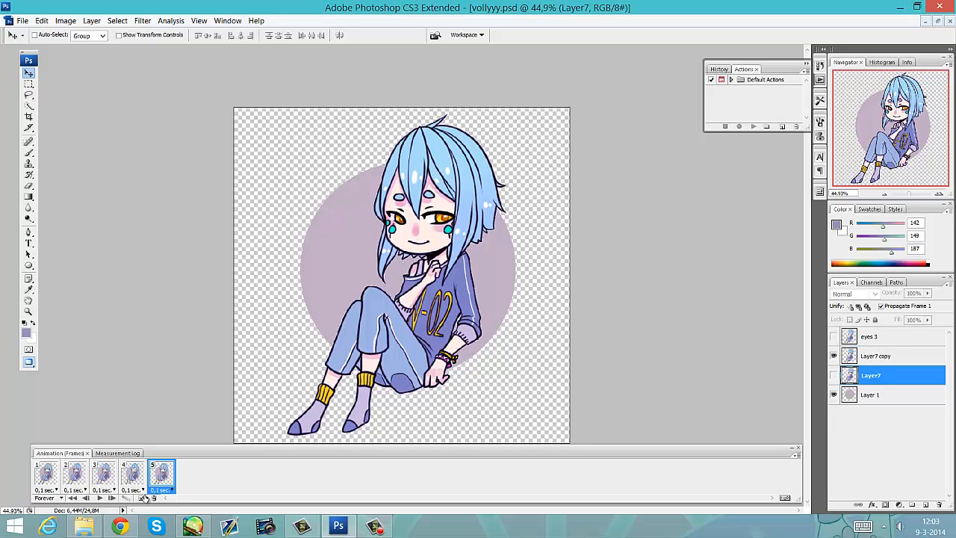
# Duplicate the fifth frame and make the sixth show open eyes by displaying Layer7 and hiding Layer7 copy
pyautogui.click(145, 489)
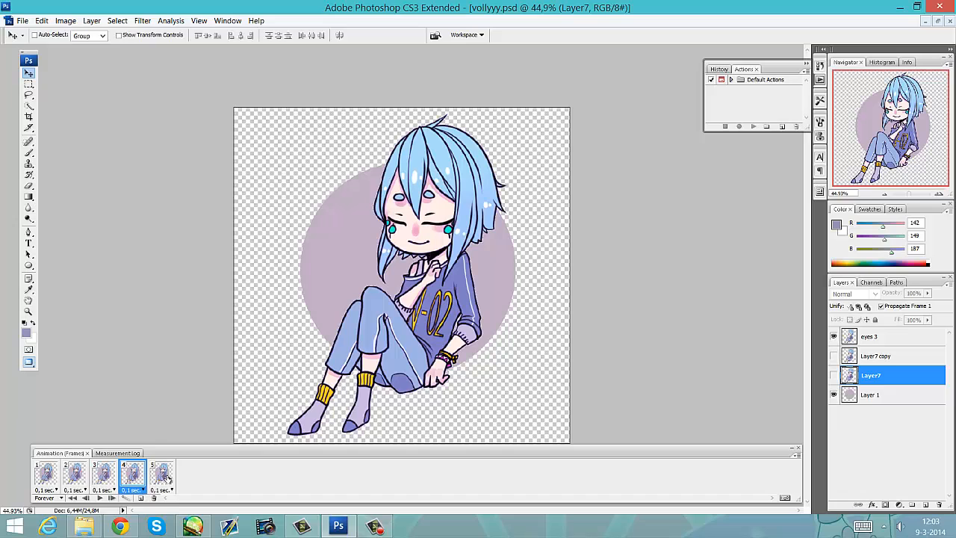
pyautogui.click(160, 477)
pyautogui.click(140, 498)
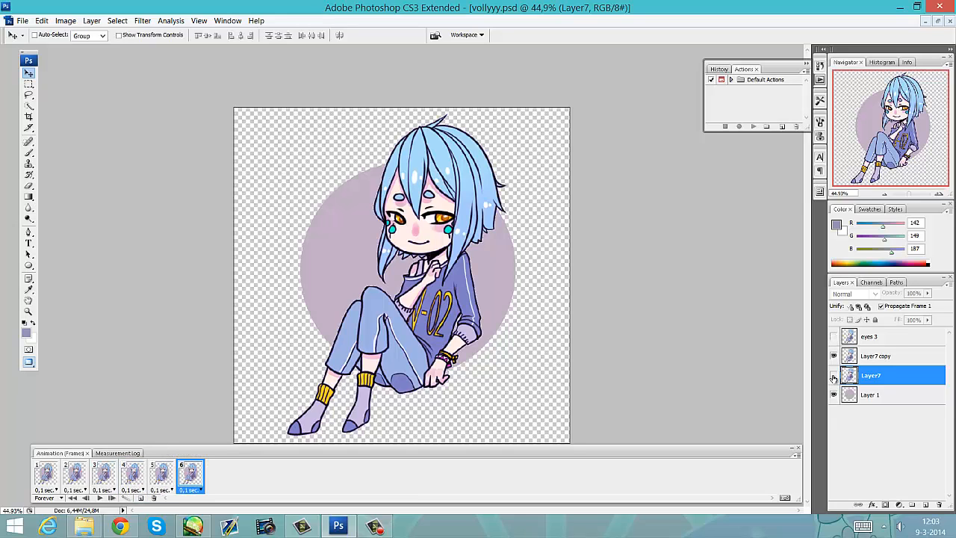
pyautogui.click(833, 375)
pyautogui.click(834, 356)
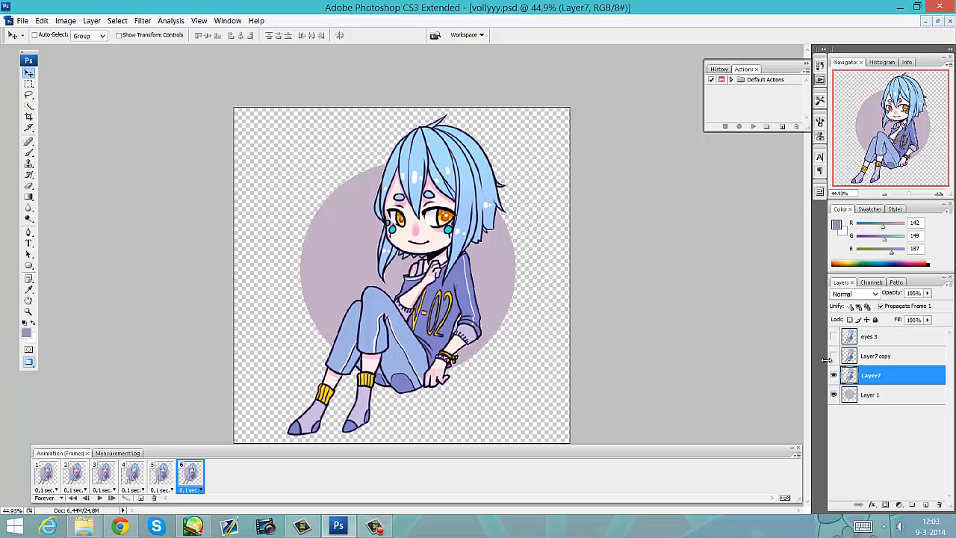
# Play the blink animation from the first frame to check it, and stop the playback
pyautogui.click(50, 478)
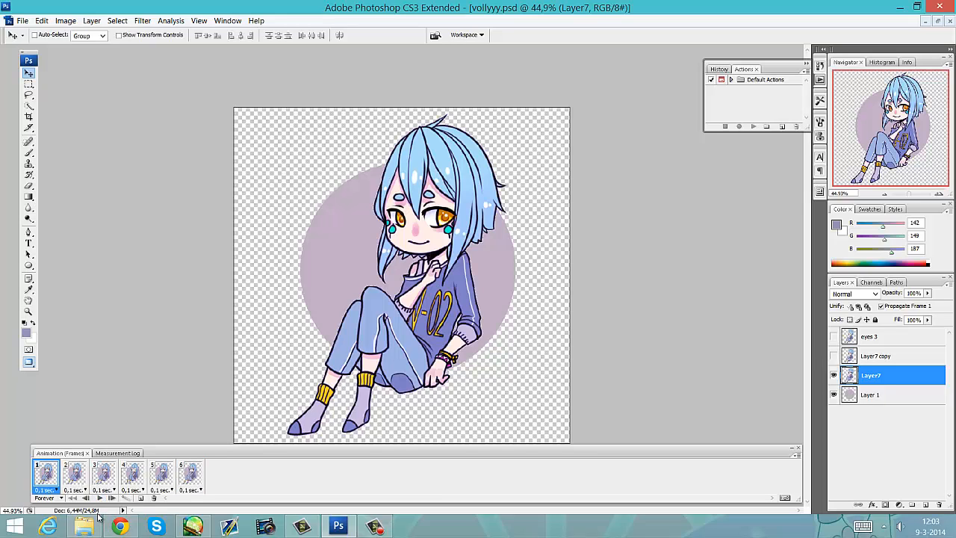
pyautogui.click(104, 497)
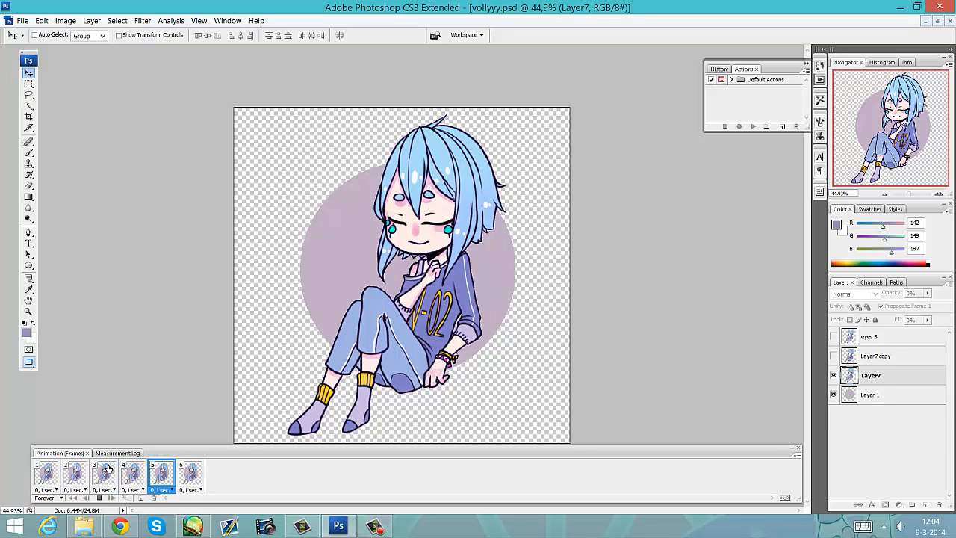
pyautogui.click(99, 498)
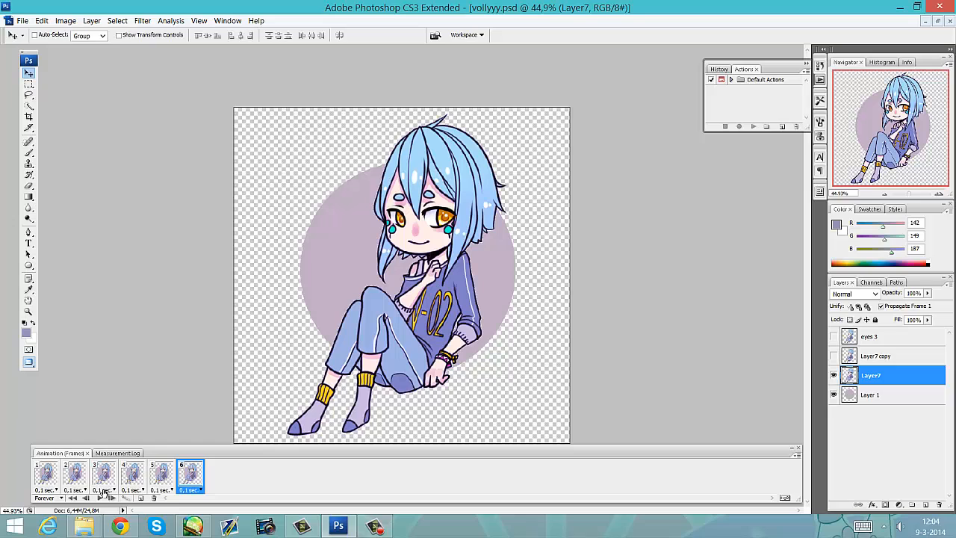
pyautogui.click(49, 476)
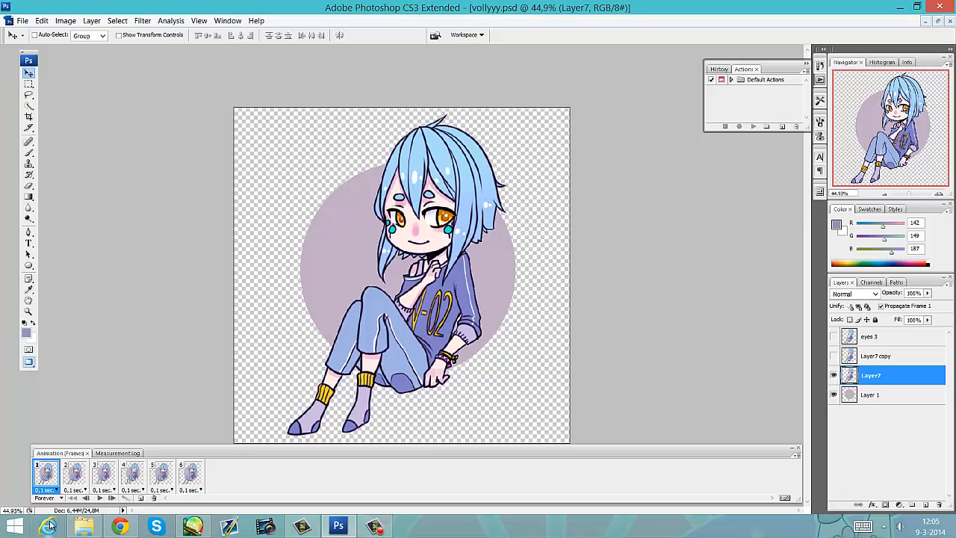
pyautogui.click(376, 526)
pyautogui.click(760, 352)
# Duplicate frame 6 and frame 2 to add two more open-eyed frames, and select the last frame
pyautogui.click(74, 474)
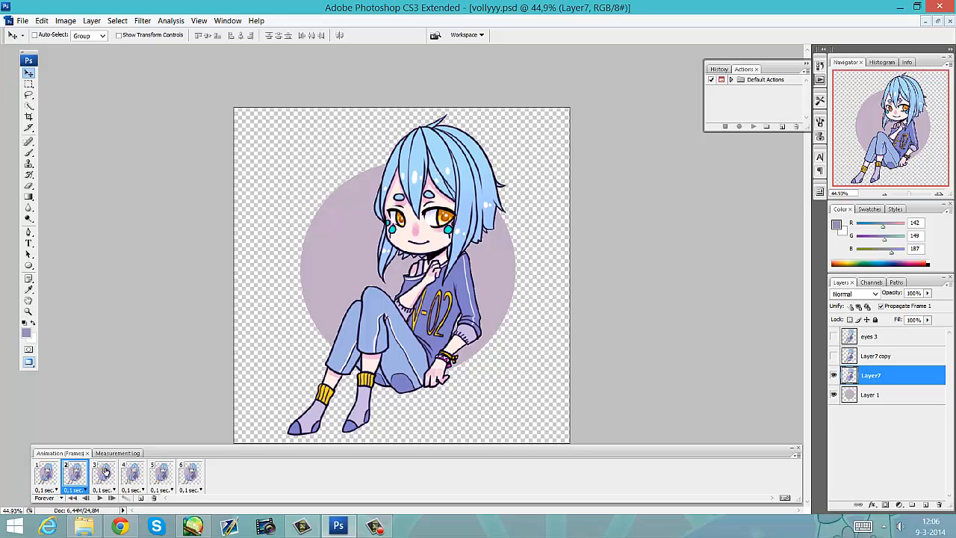
pyautogui.click(193, 486)
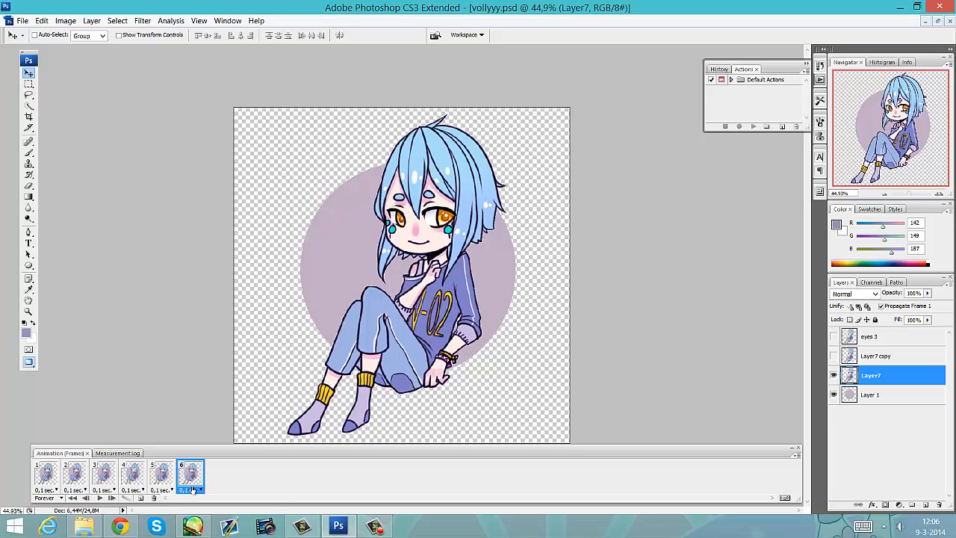
pyautogui.click(138, 498)
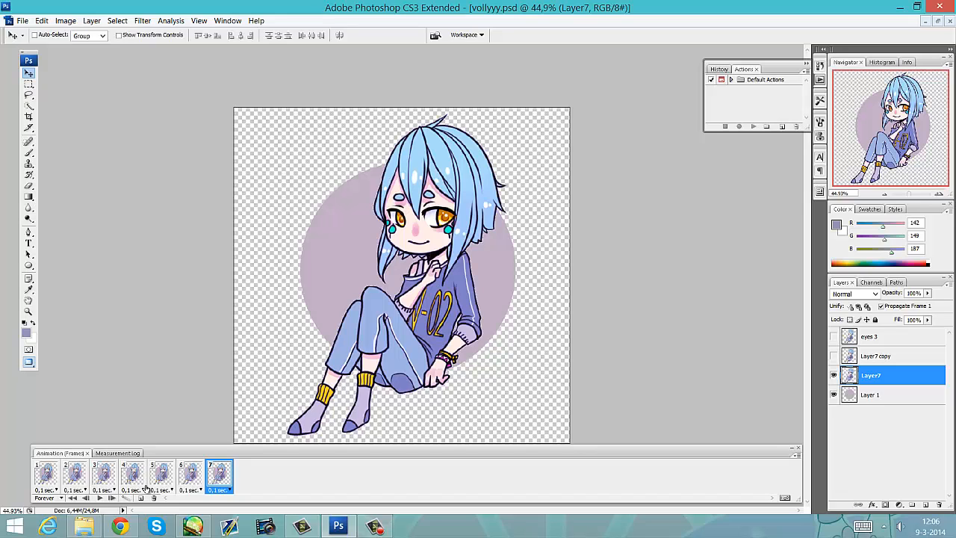
pyautogui.click(83, 469)
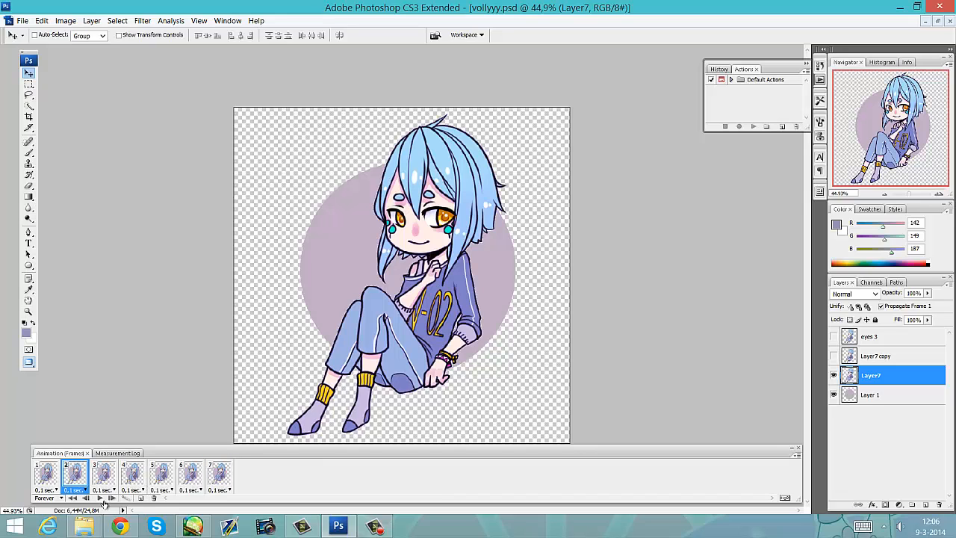
pyautogui.click(140, 498)
pyautogui.click(249, 475)
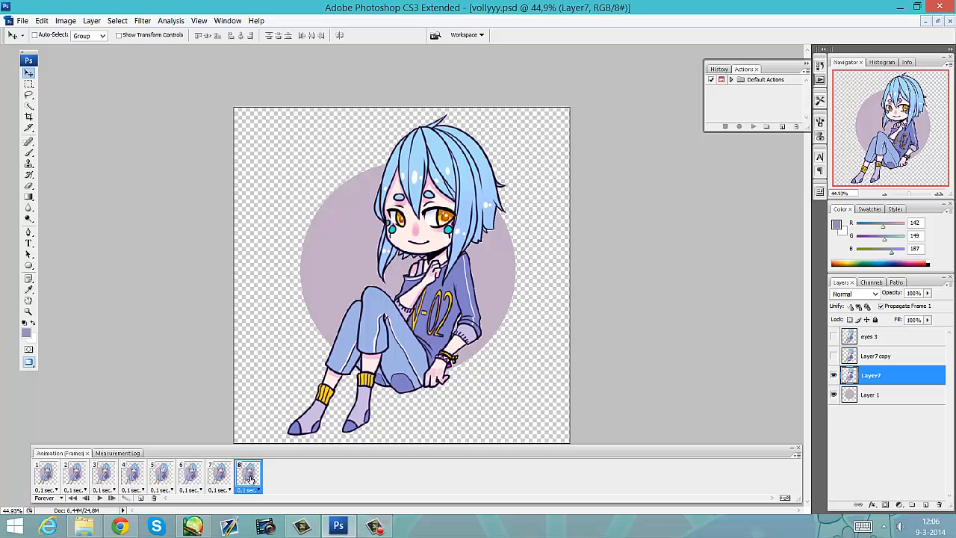
# Duplicate the last frame twice to reach ten frames, and play the animation from the first frame to check the blink timing
pyautogui.click(141, 498)
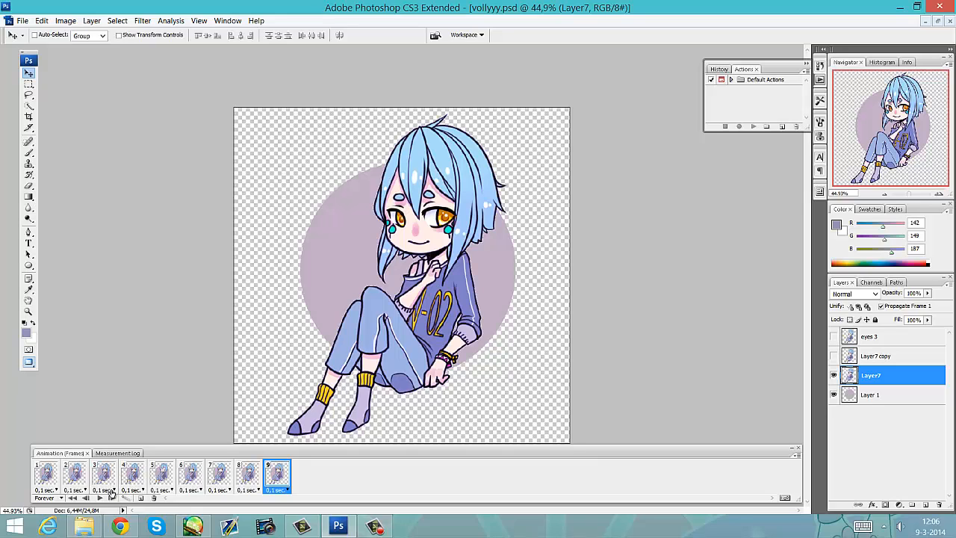
pyautogui.click(141, 498)
pyautogui.click(52, 482)
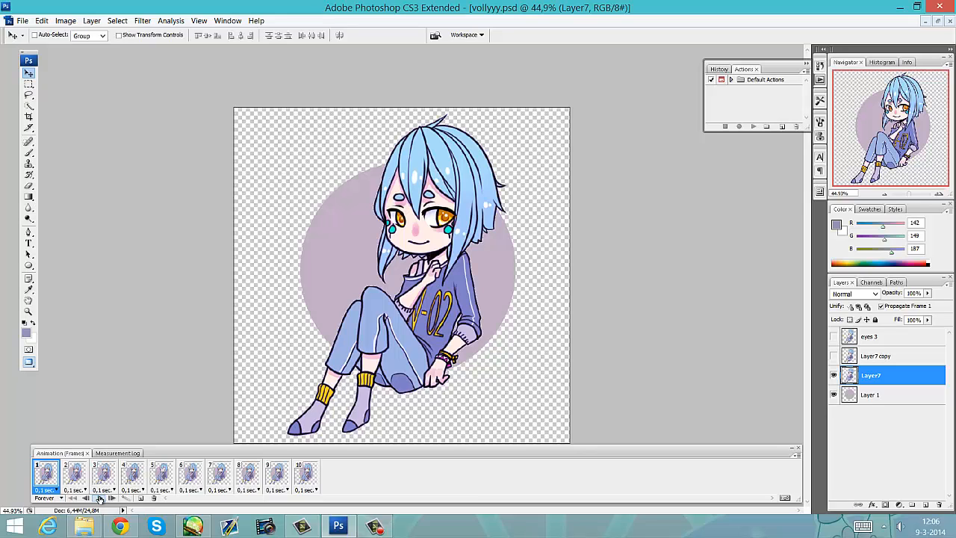
pyautogui.click(101, 498)
pyautogui.moveTo(89, 523)
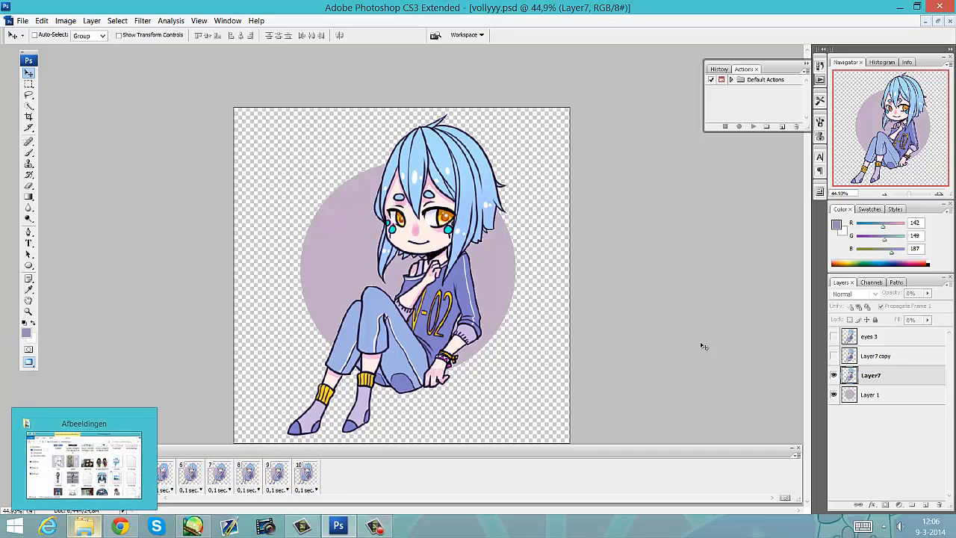
pyautogui.press('space')
pyautogui.hotkey('ctrl', 'z')
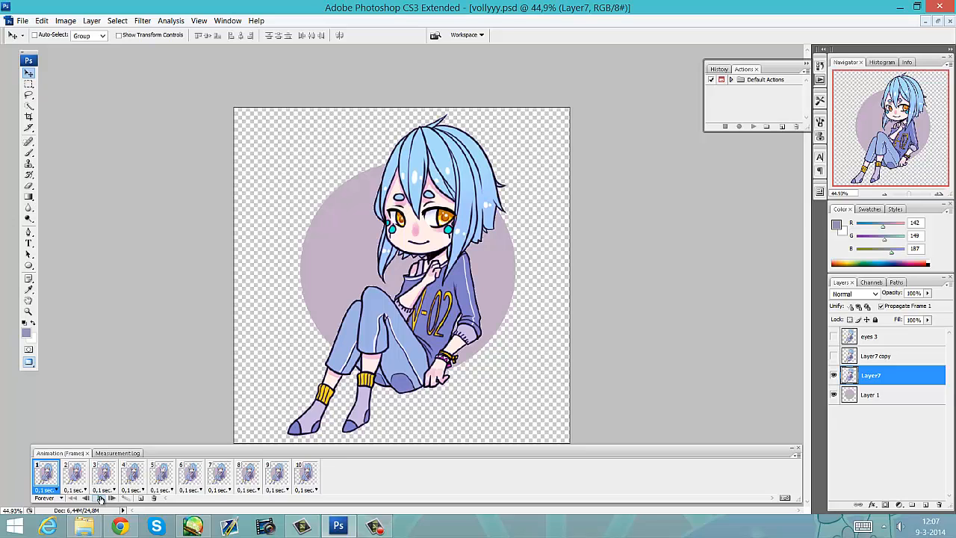
pyautogui.click(100, 498)
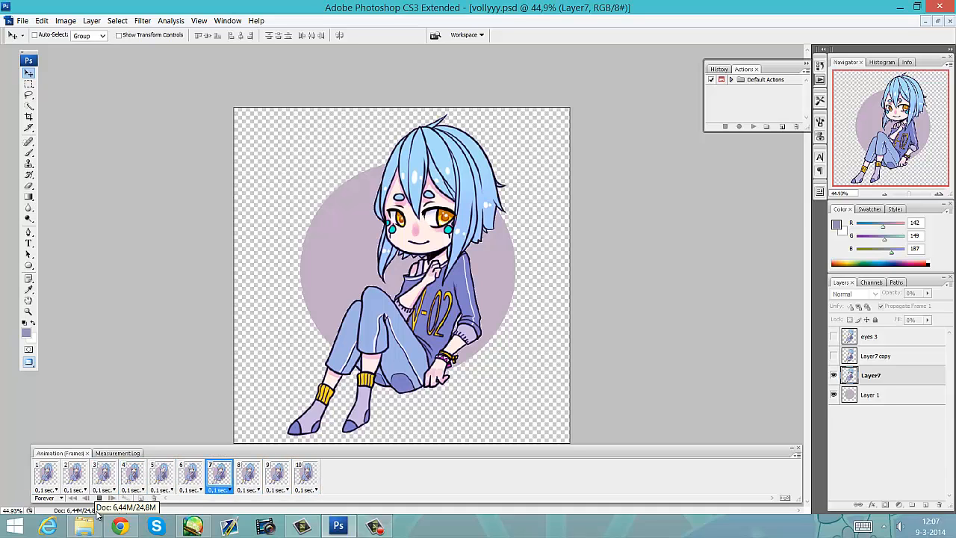
pyautogui.click(99, 499)
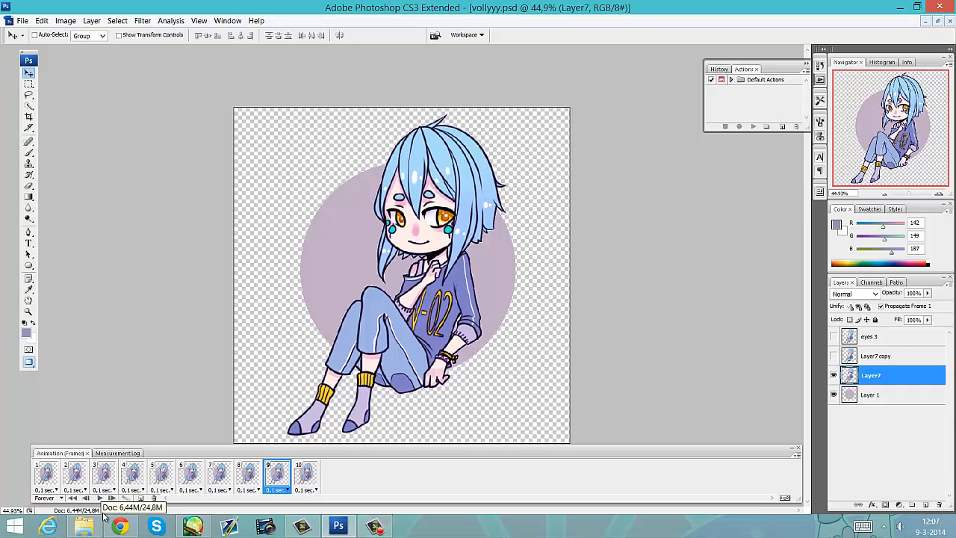
# Nudge Layer7 slightly in frame 2 and again in frame 3 to give the character a subtle vertical movement
pyautogui.click(45, 481)
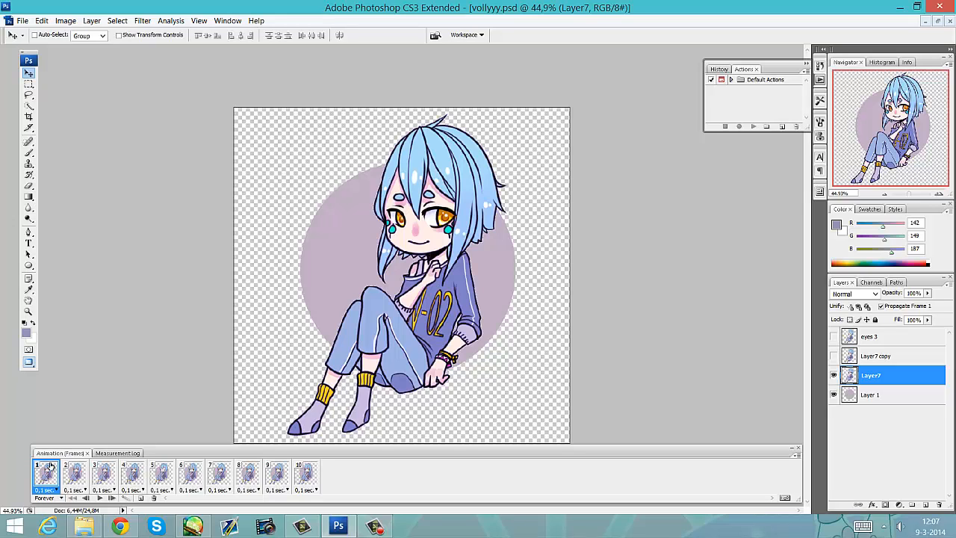
pyautogui.click(76, 471)
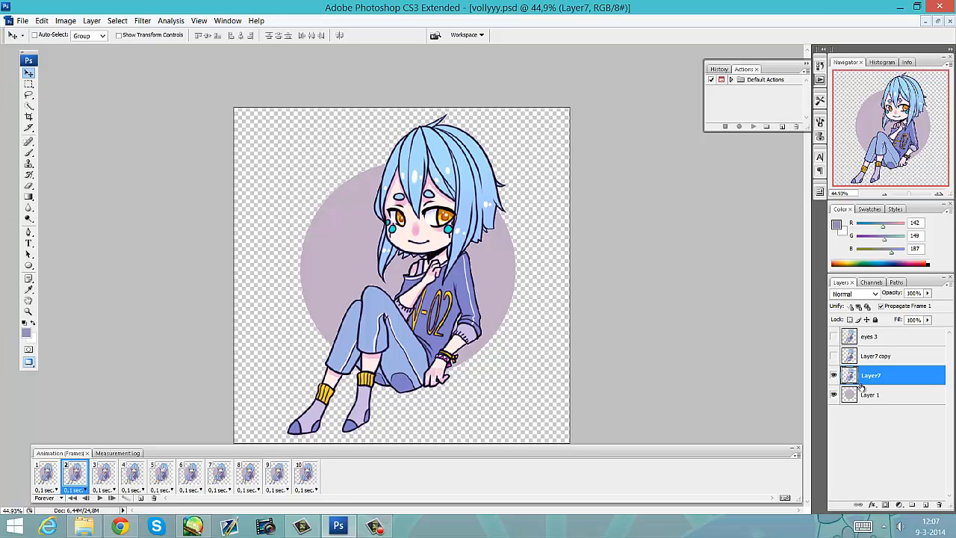
pyautogui.click(717, 70)
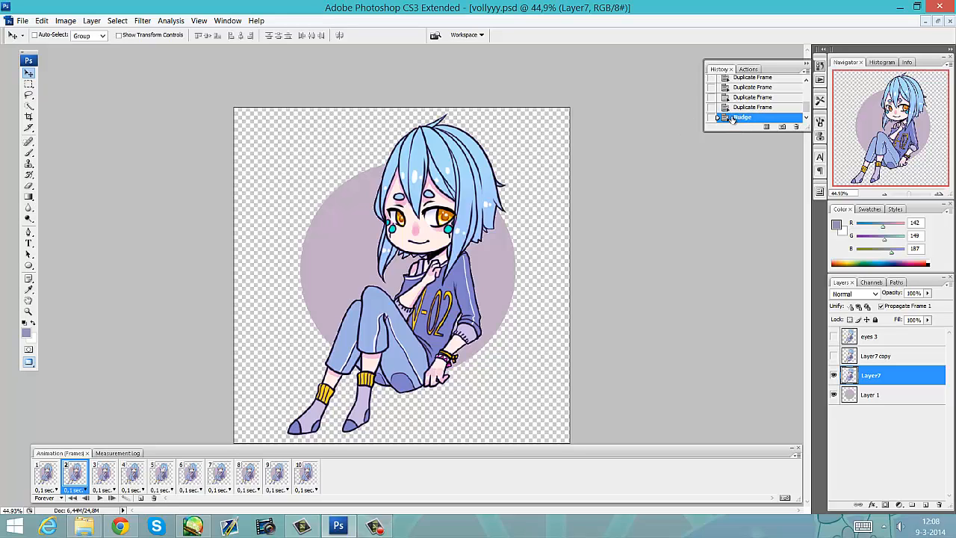
pyautogui.click(98, 469)
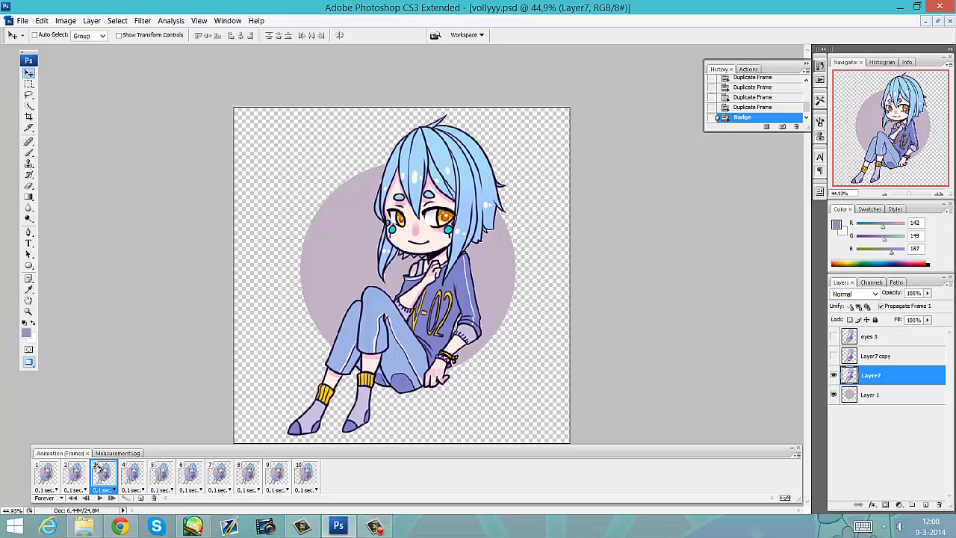
pyautogui.press('Down')
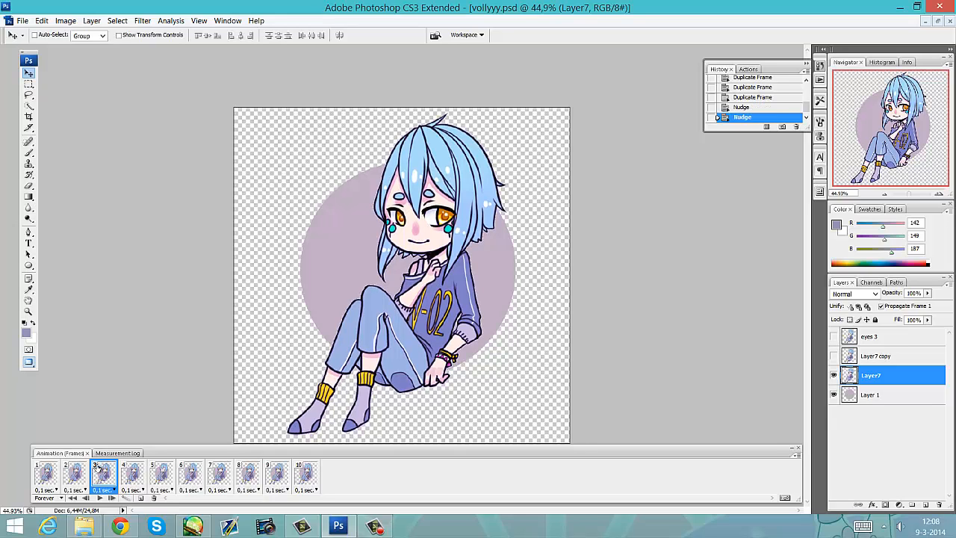
# Nudge the half-closed-eyes layer, Layer7 copy, slightly in frame 4
pyautogui.click(130, 469)
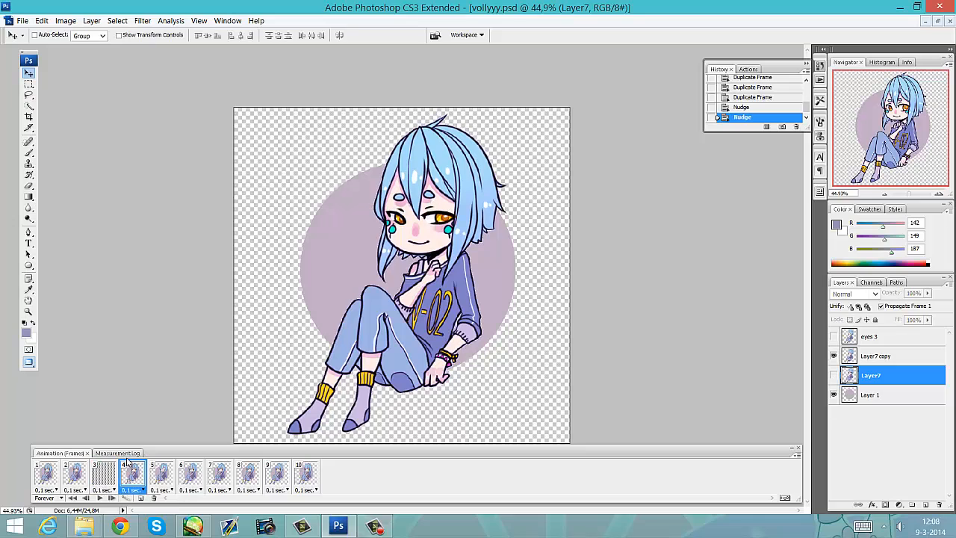
pyautogui.doubleClick(896, 360)
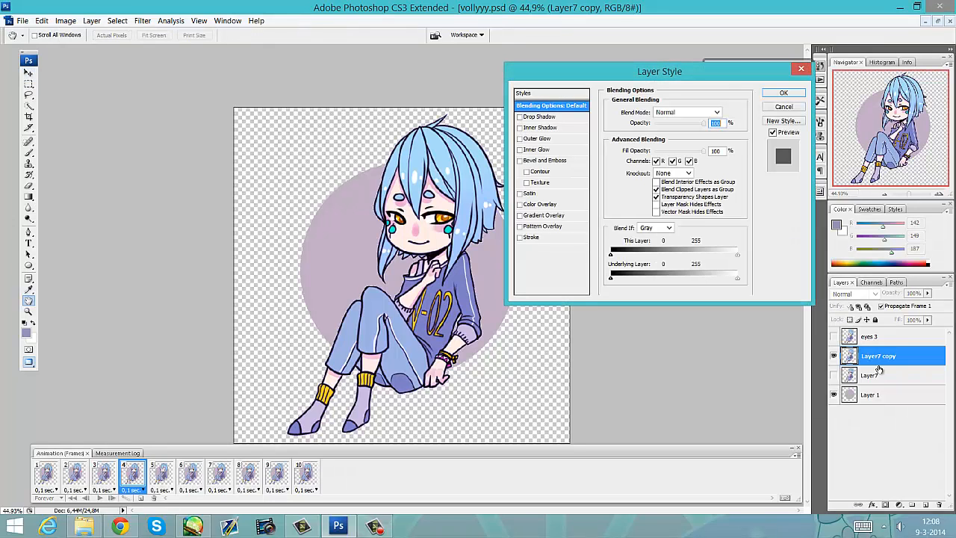
pyautogui.click(801, 68)
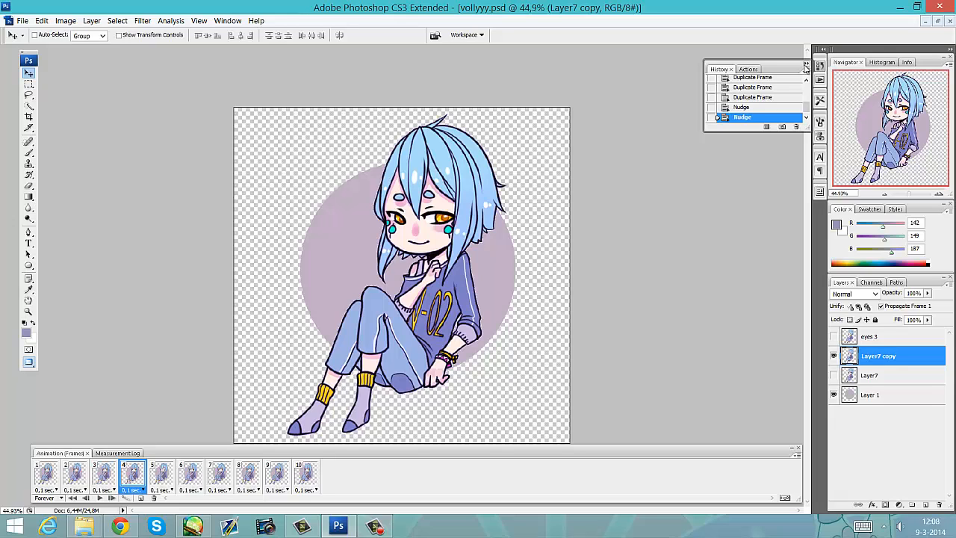
pyautogui.press('Up')
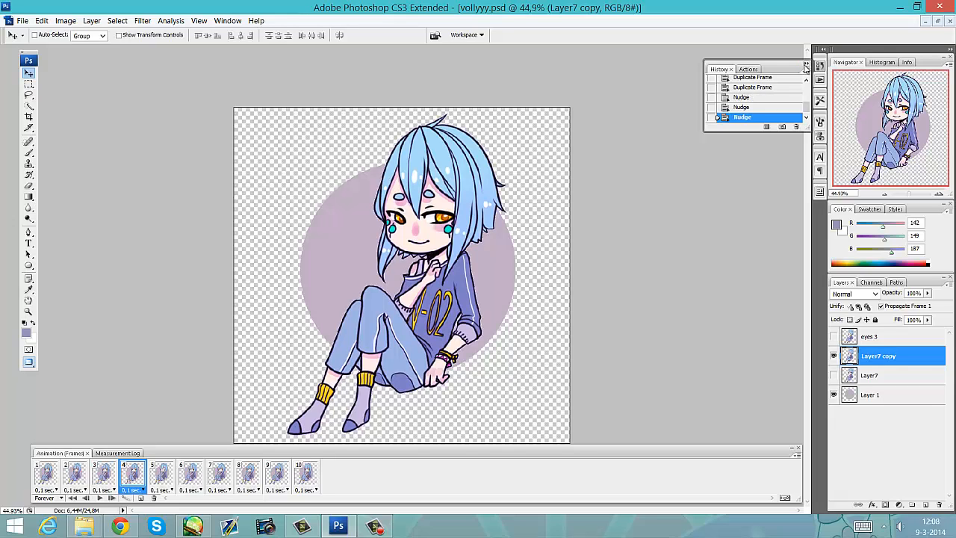
# Compare the character's position across frames 1 to 6, and nudge Layer7 copy slightly in frame 6
pyautogui.click(47, 472)
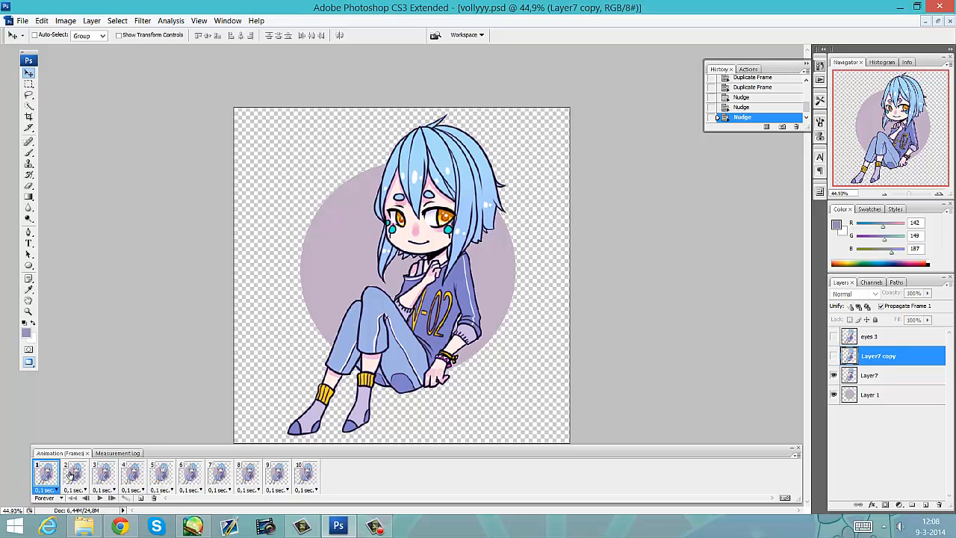
pyautogui.click(71, 472)
pyautogui.click(109, 470)
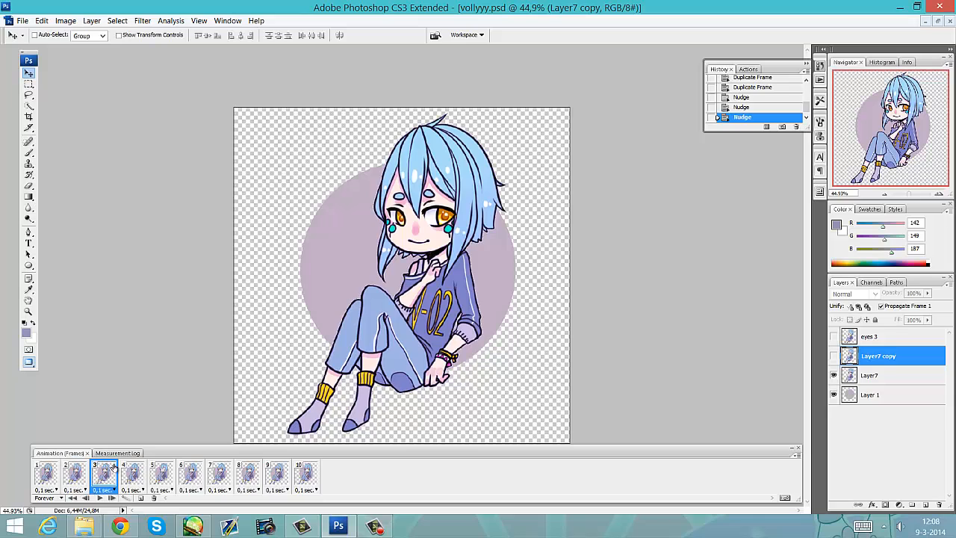
pyautogui.click(133, 470)
pyautogui.click(158, 468)
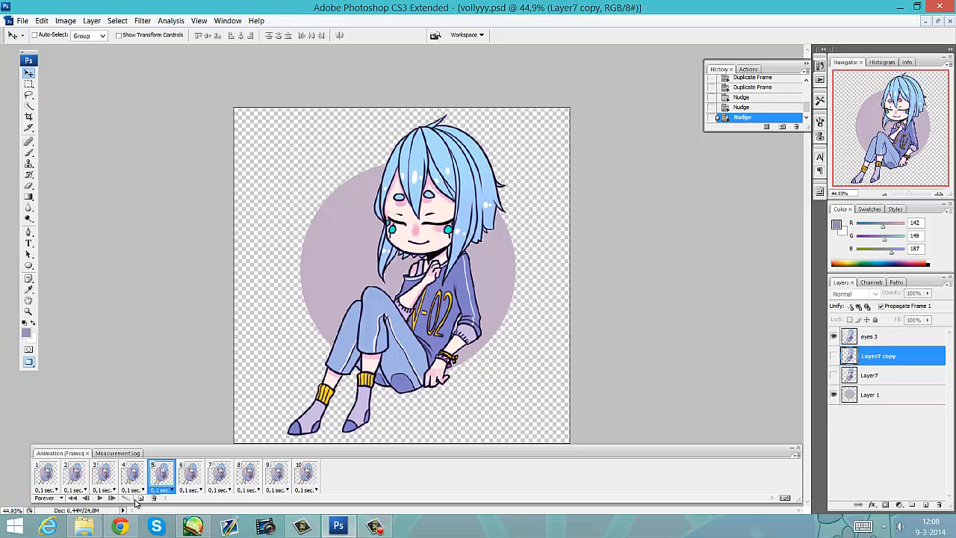
pyautogui.click(134, 472)
pyautogui.click(162, 474)
pyautogui.click(191, 474)
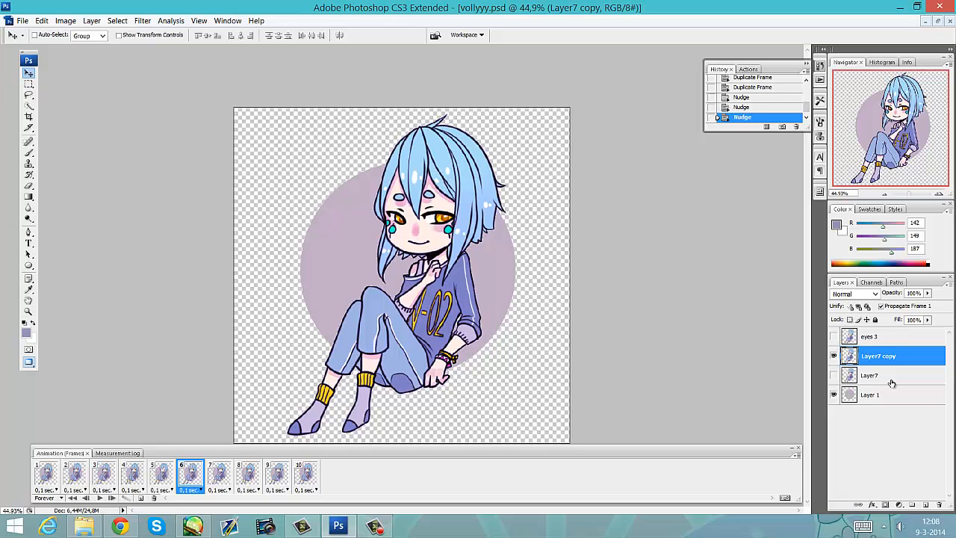
# Nudge Layer7 two steps in frame 7 and one step in frame 8 to continue the subtle movement
pyautogui.click(224, 474)
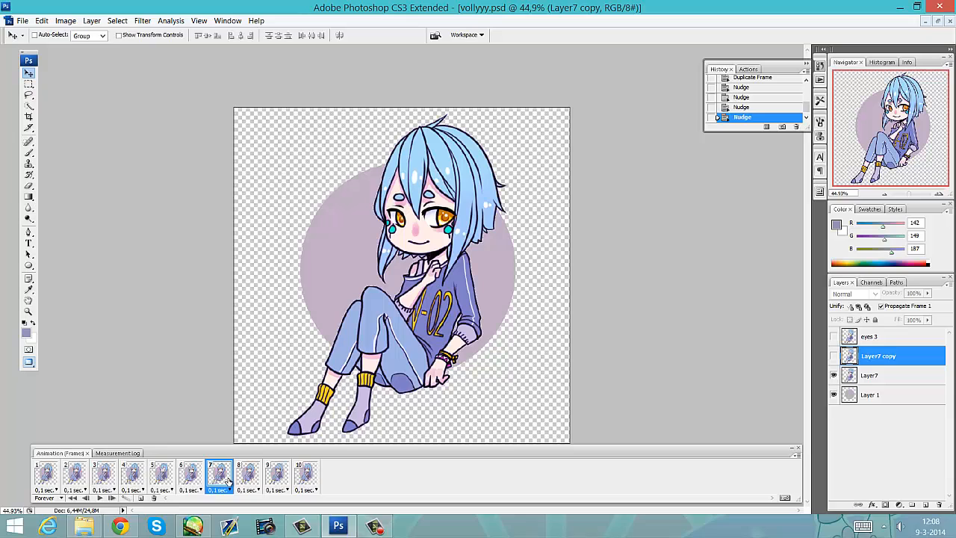
pyautogui.click(894, 374)
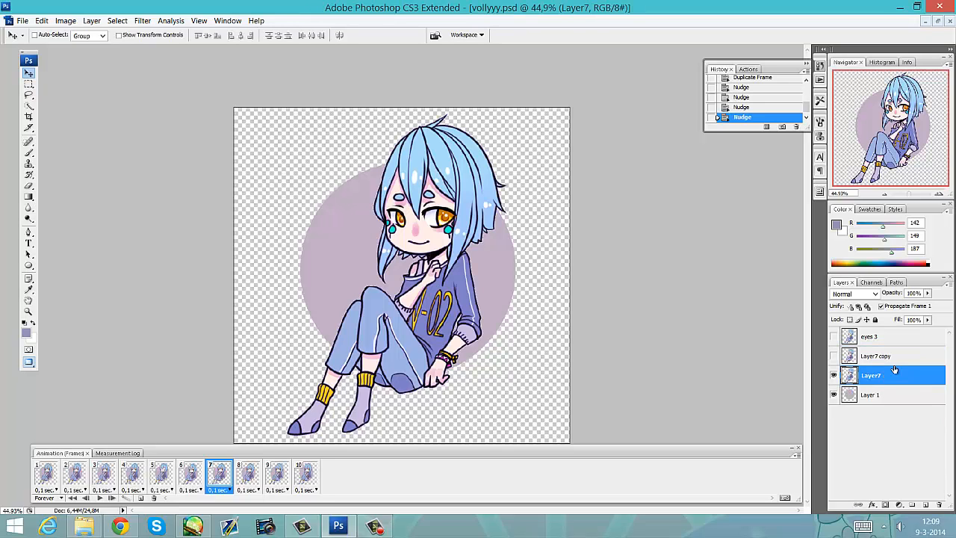
pyautogui.press('Down')
pyautogui.press('Down')
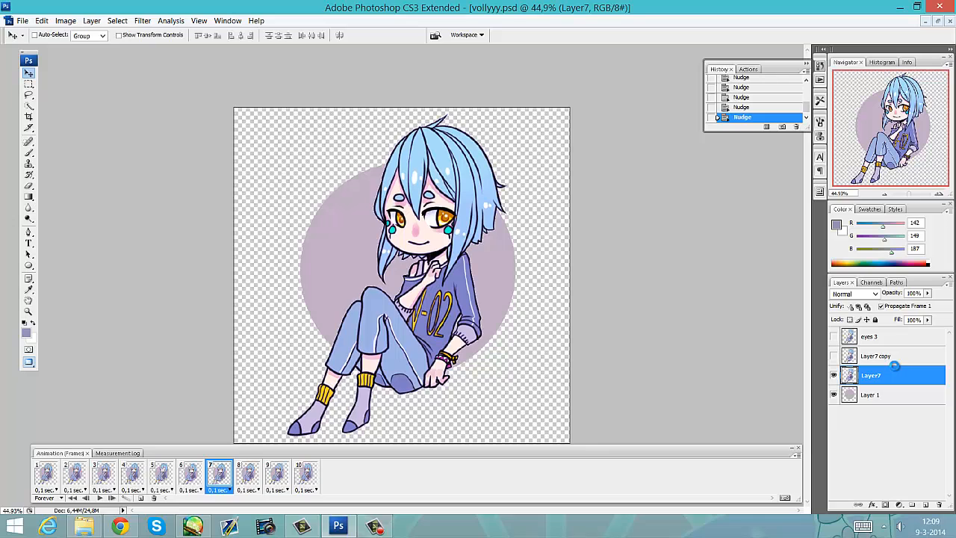
pyautogui.click(242, 472)
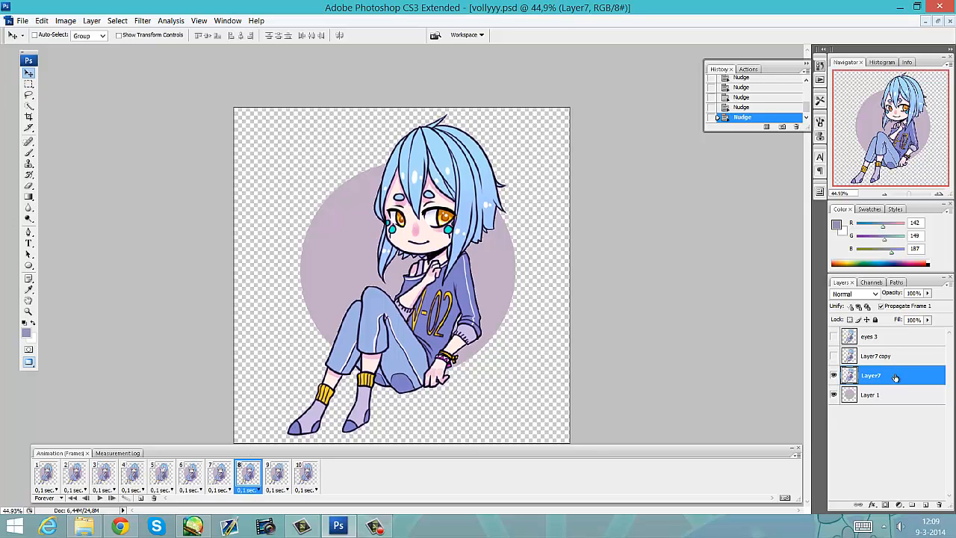
pyautogui.press('Down')
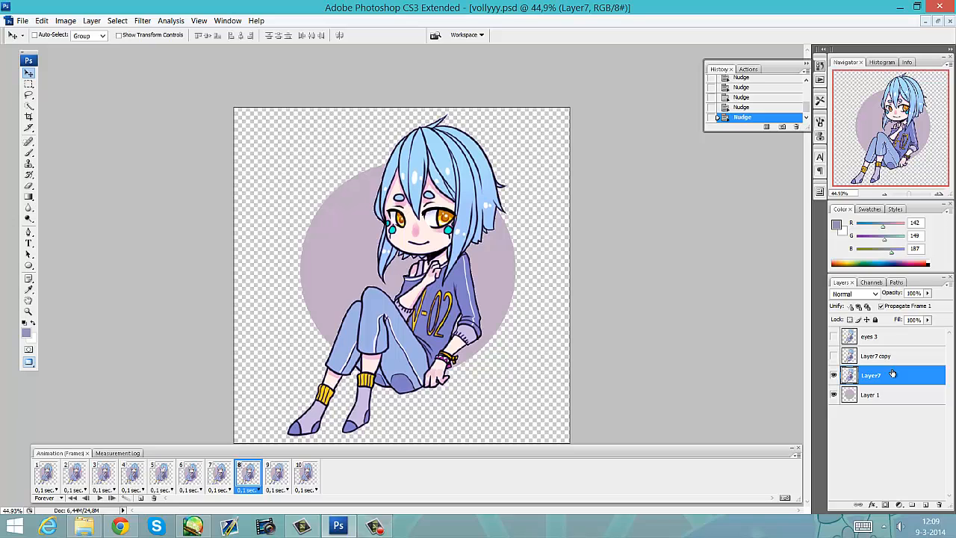
# Compare the character's position in frames 8 to 10, and delete frame 10 from the animation
pyautogui.click(281, 482)
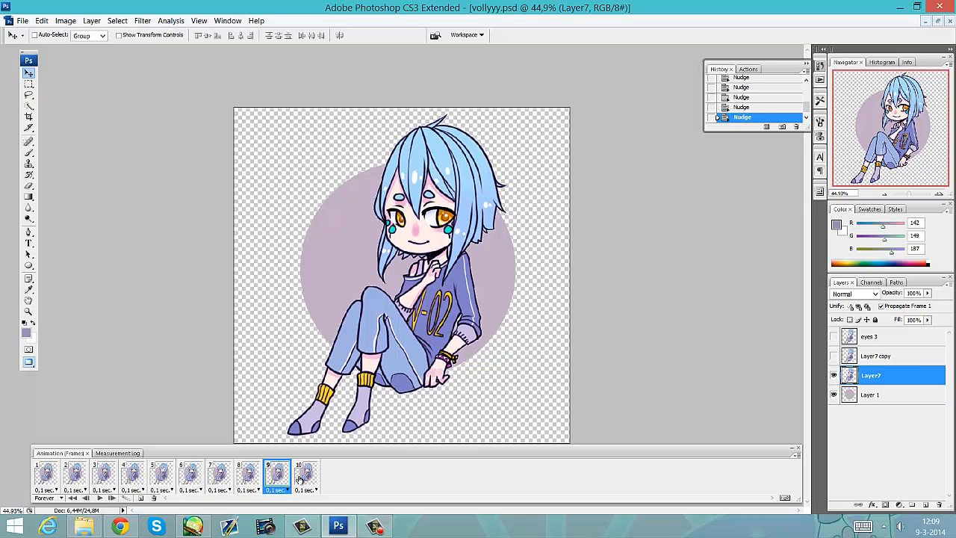
pyautogui.click(304, 478)
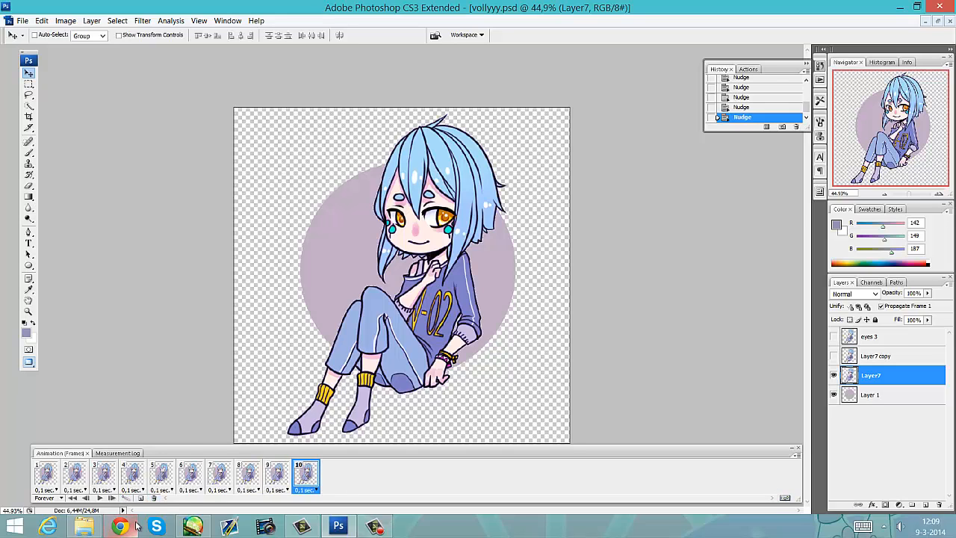
pyautogui.moveTo(137, 527)
pyautogui.click(276, 473)
pyautogui.click(249, 473)
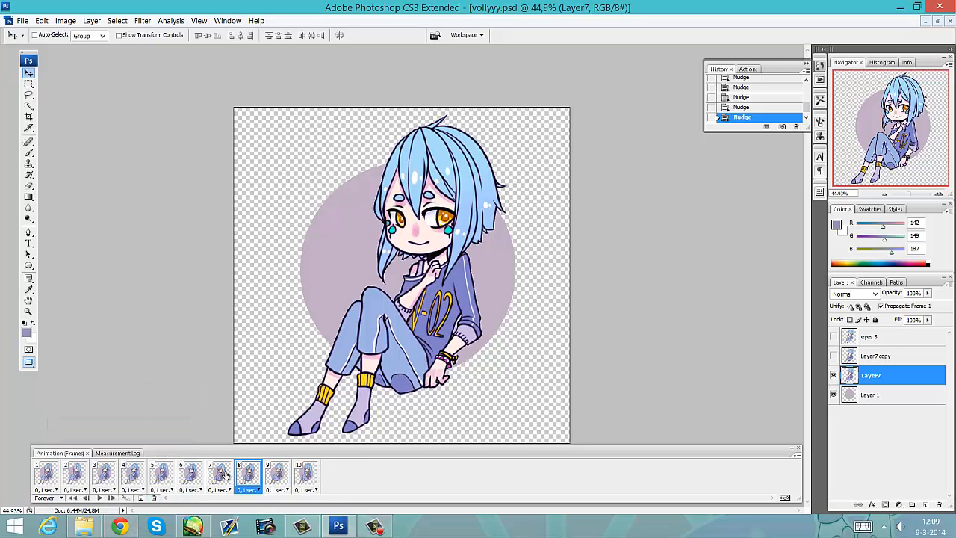
pyautogui.click(275, 473)
pyautogui.click(304, 473)
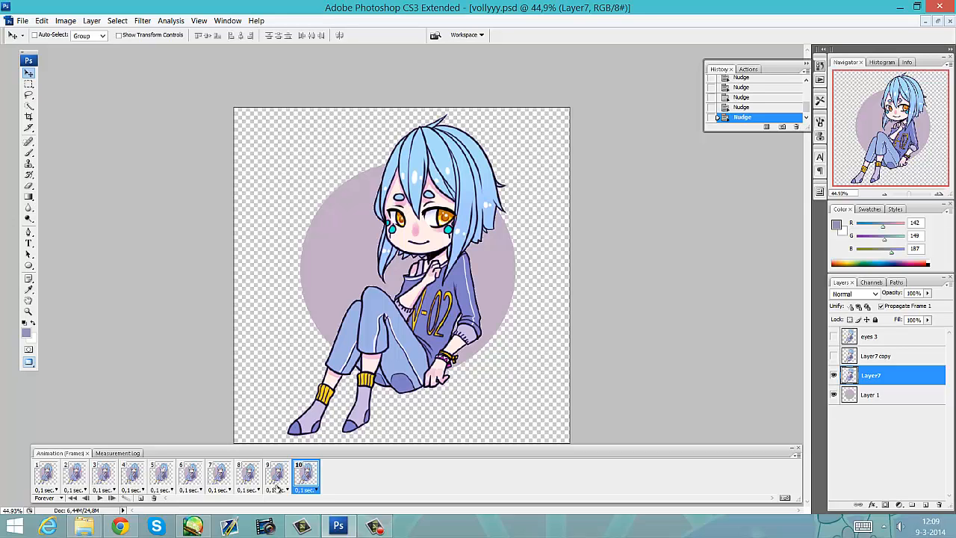
pyautogui.click(154, 498)
pyautogui.click(459, 195)
# Play the nine-frame animation from the first frame to check the movement, and stop the playback
pyautogui.click(47, 474)
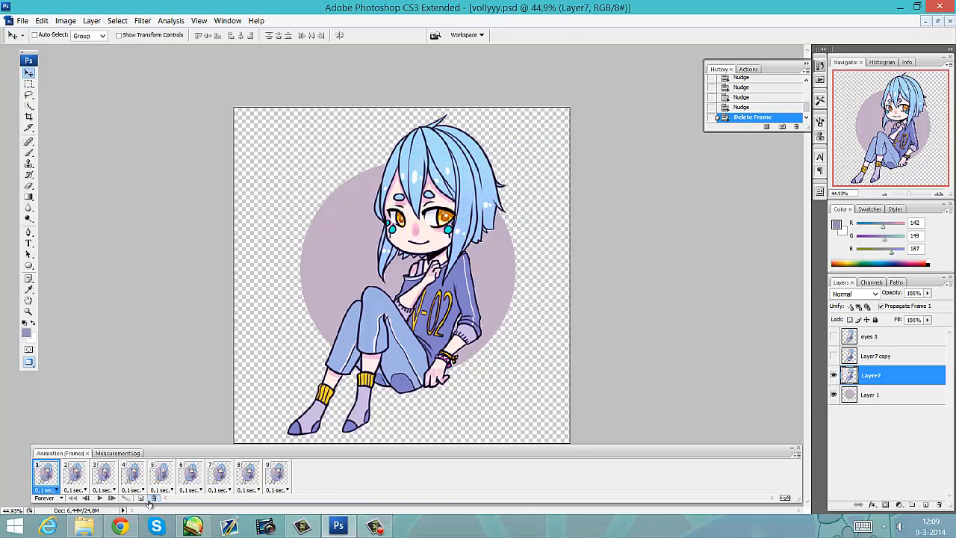
pyautogui.click(99, 497)
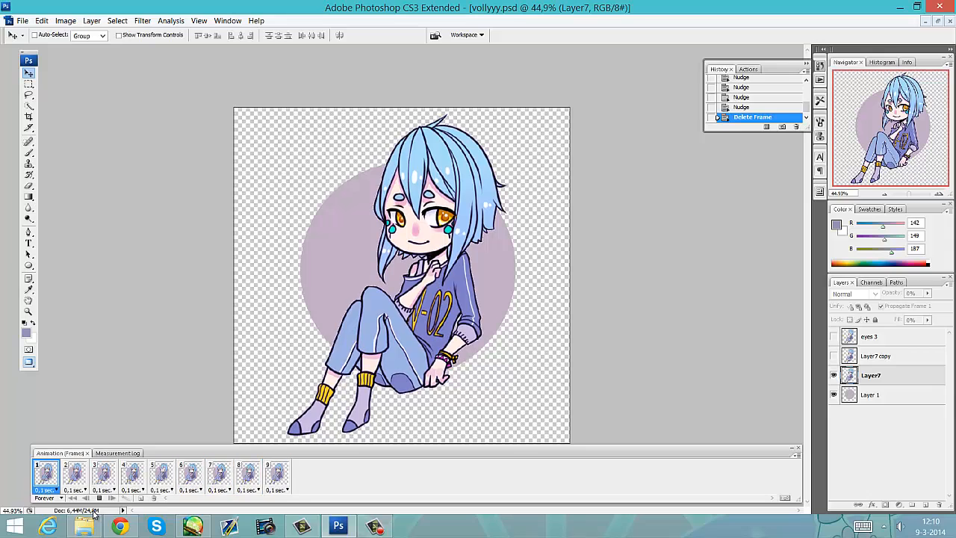
pyautogui.click(100, 499)
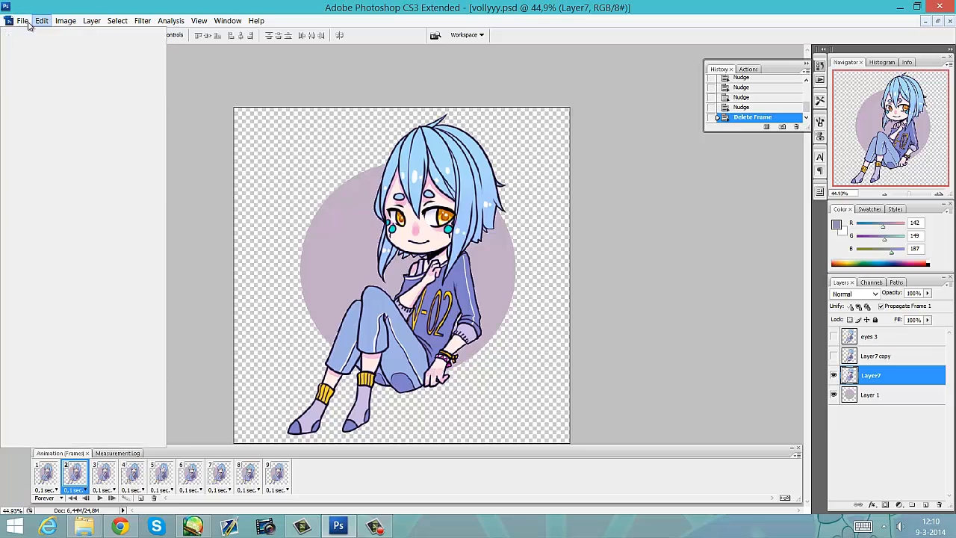
# Open the animation in Save for Web & Devices and show its optimized GIF preview
pyautogui.click(23, 20)
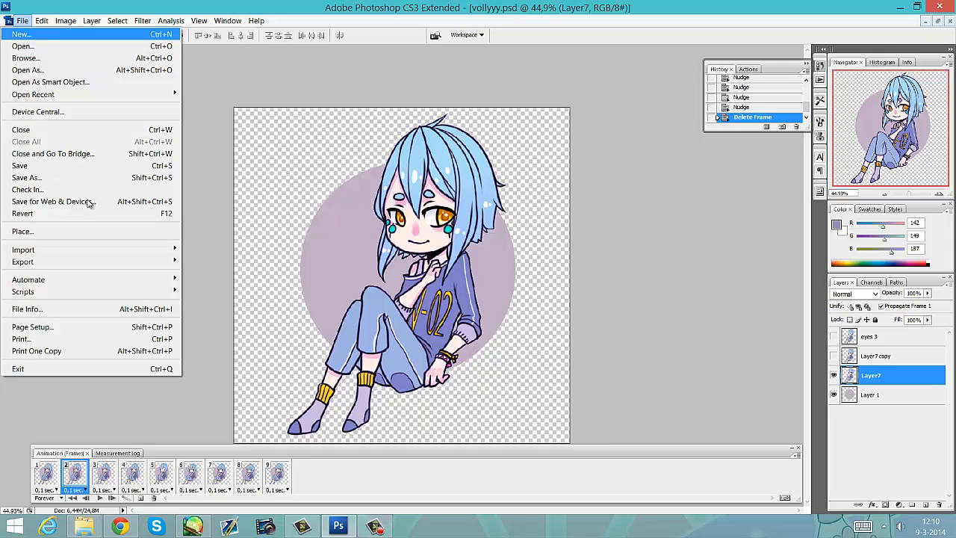
pyautogui.click(22, 23)
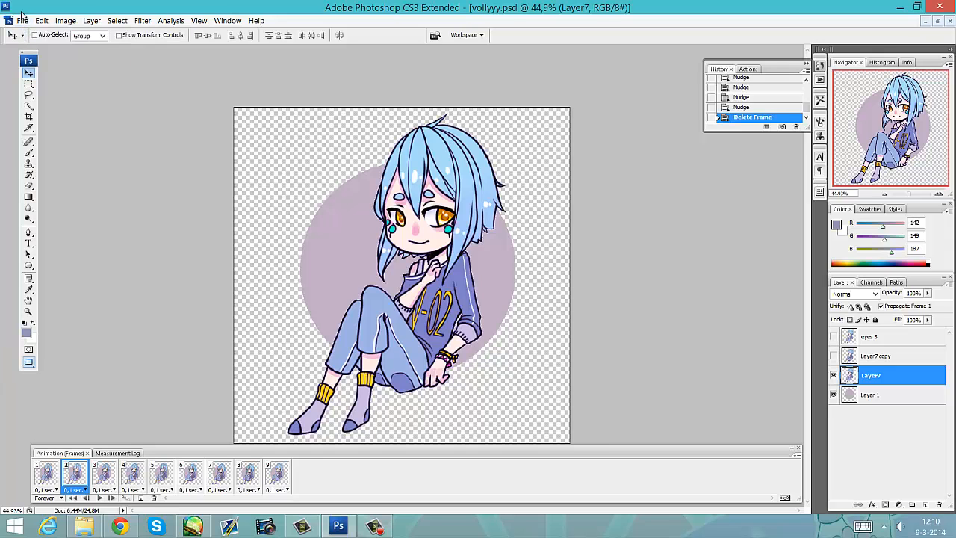
pyautogui.doubleClick(20, 11)
pyautogui.click(906, 8)
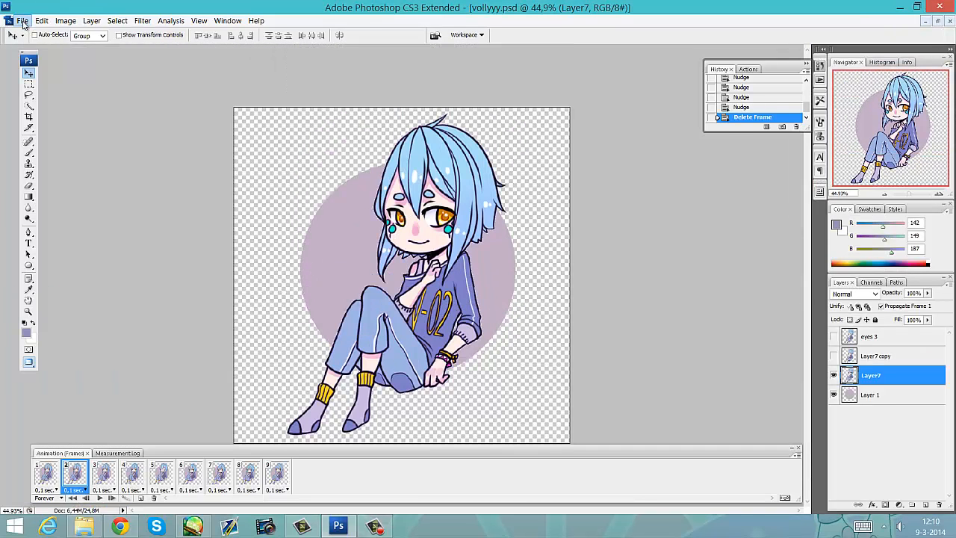
pyautogui.click(22, 21)
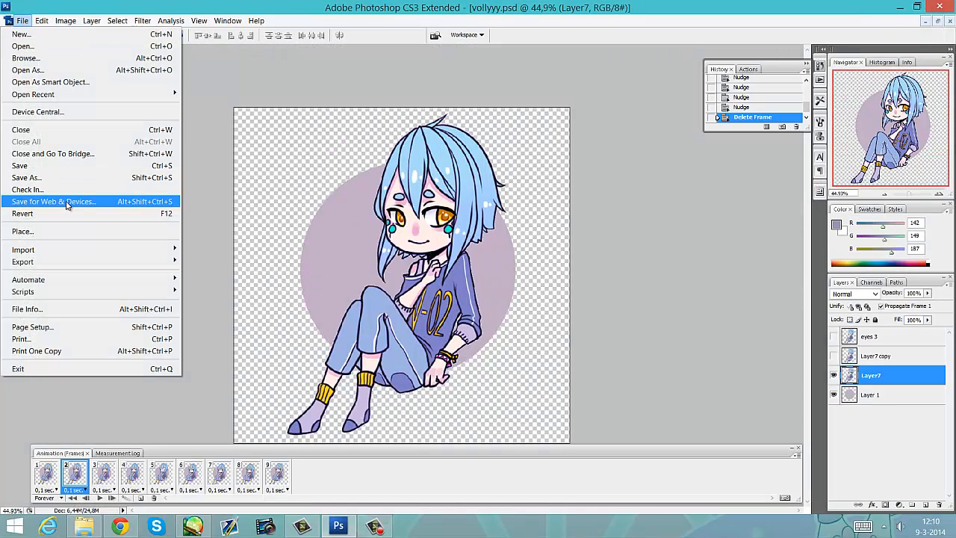
pyautogui.click(84, 202)
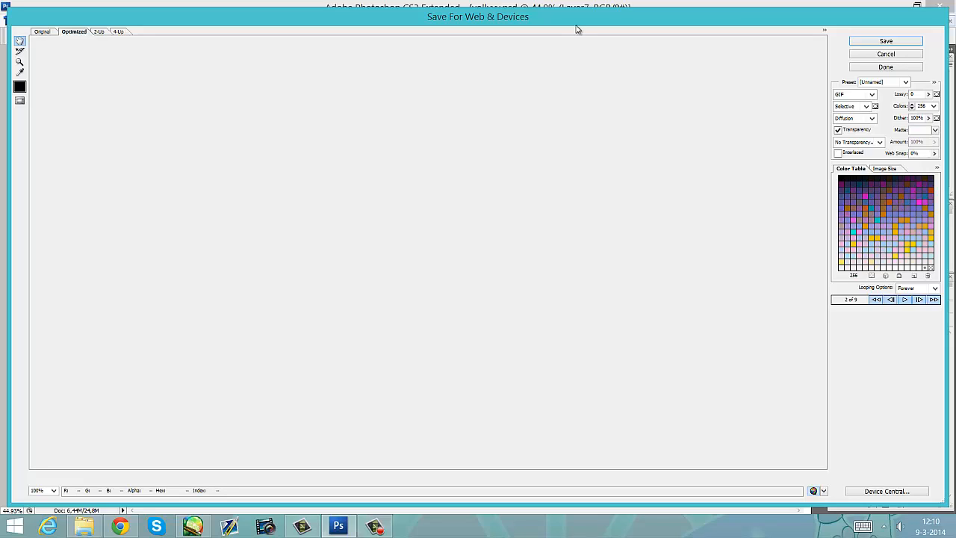
pyautogui.moveTo(574, 23)
pyautogui.mouseDown()
pyautogui.moveTo(580, 12)
pyautogui.moveTo(567, 20)
pyautogui.mouseUp()
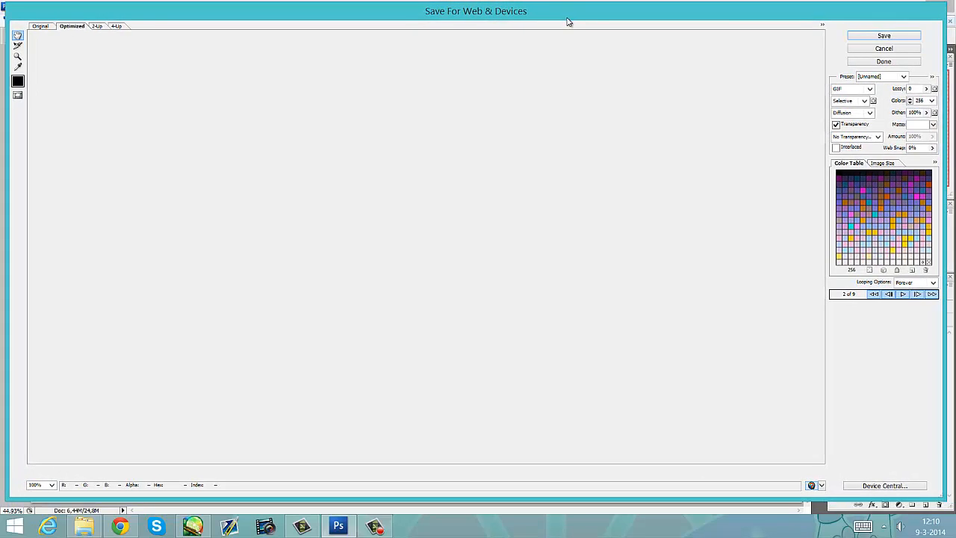
pyautogui.click(41, 26)
pyautogui.click(71, 26)
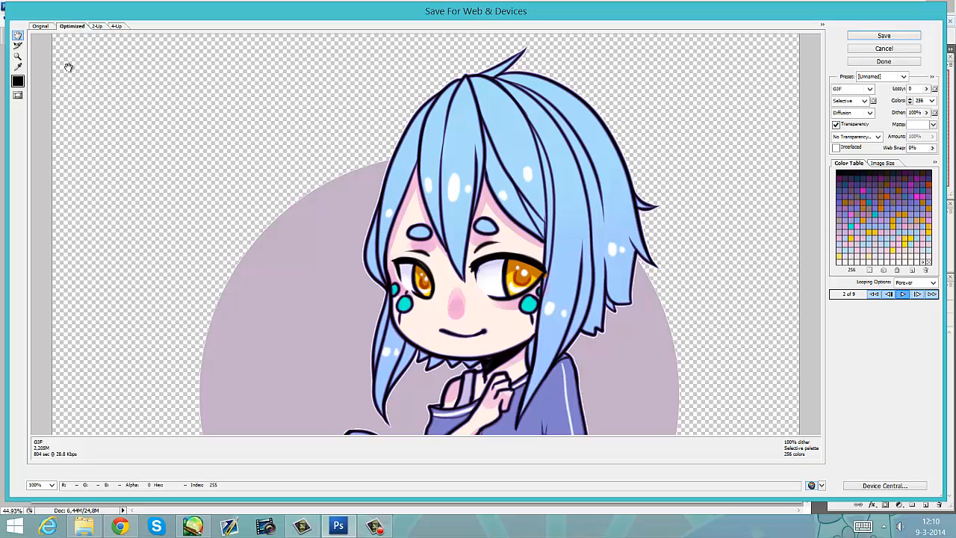
# Resize the exported image to 500 × 500 pixels with constrained proportions
pyautogui.click(888, 165)
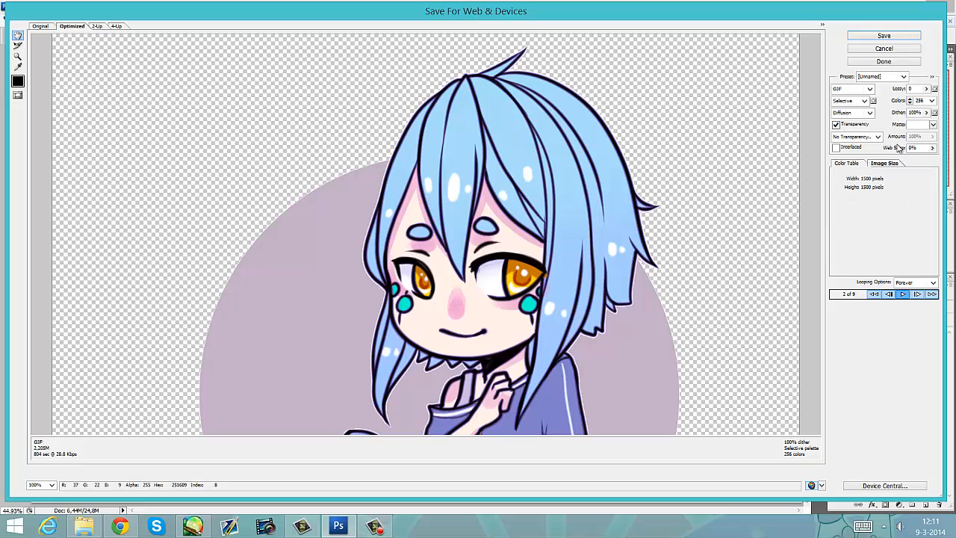
pyautogui.click(873, 210)
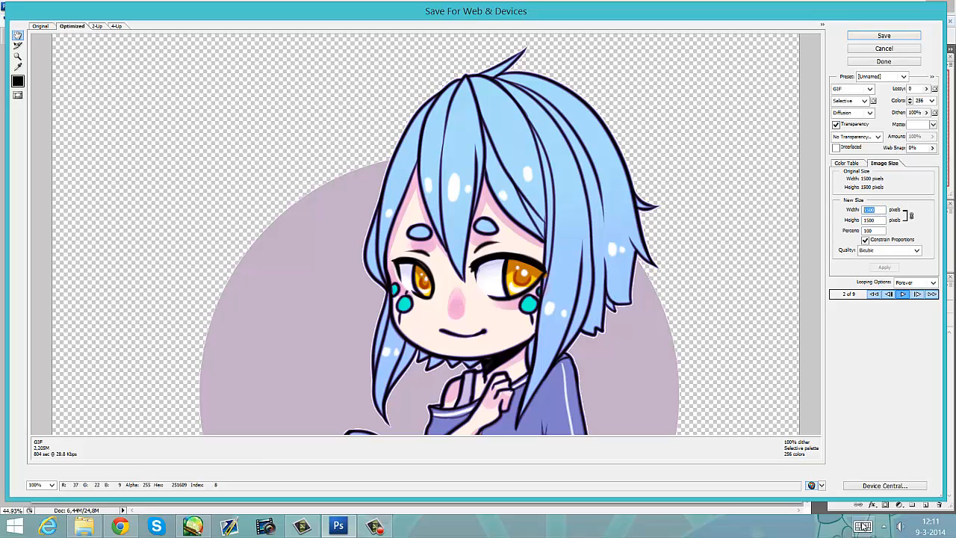
pyautogui.click(863, 525)
pyautogui.write('50')
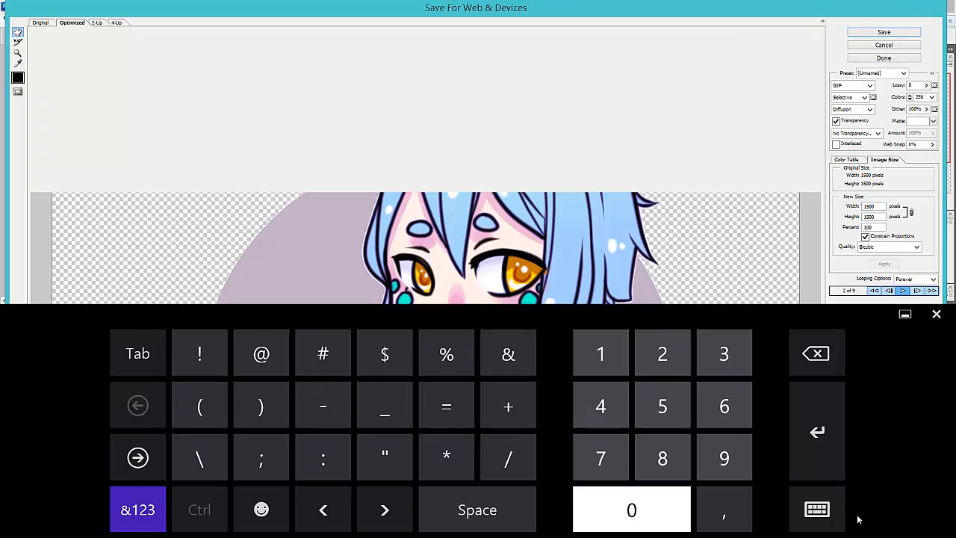
pyautogui.moveTo(877, 207); pyautogui.dragTo(860, 206)
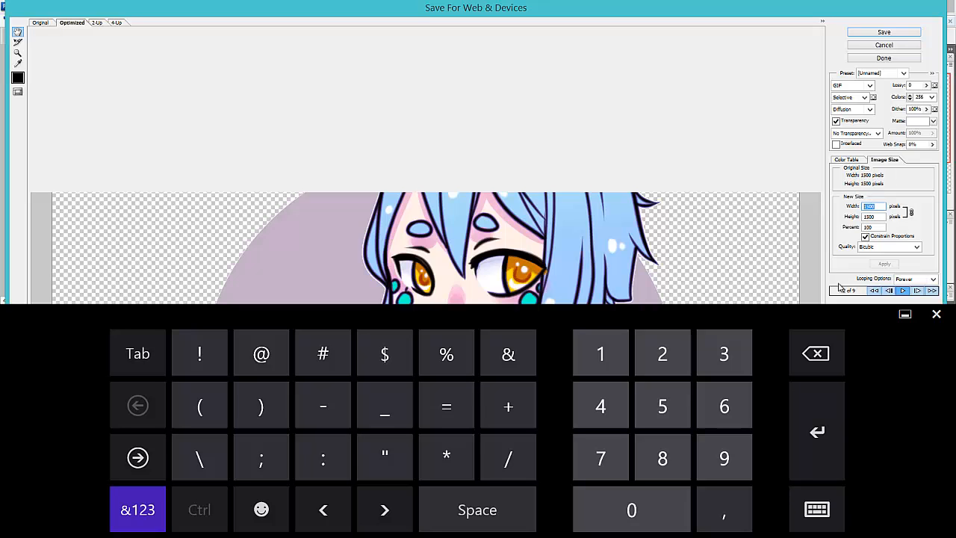
pyautogui.click(812, 354)
pyautogui.click(671, 409)
pyautogui.write('00')
pyautogui.click(938, 315)
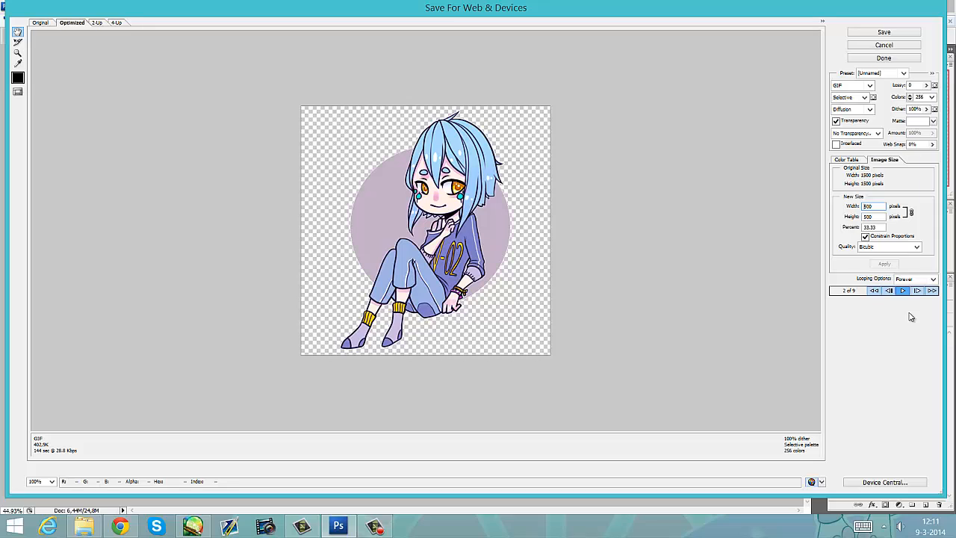
# Check the color table and looping options, and play the resized animation in the export preview before stopping it
pyautogui.click(856, 161)
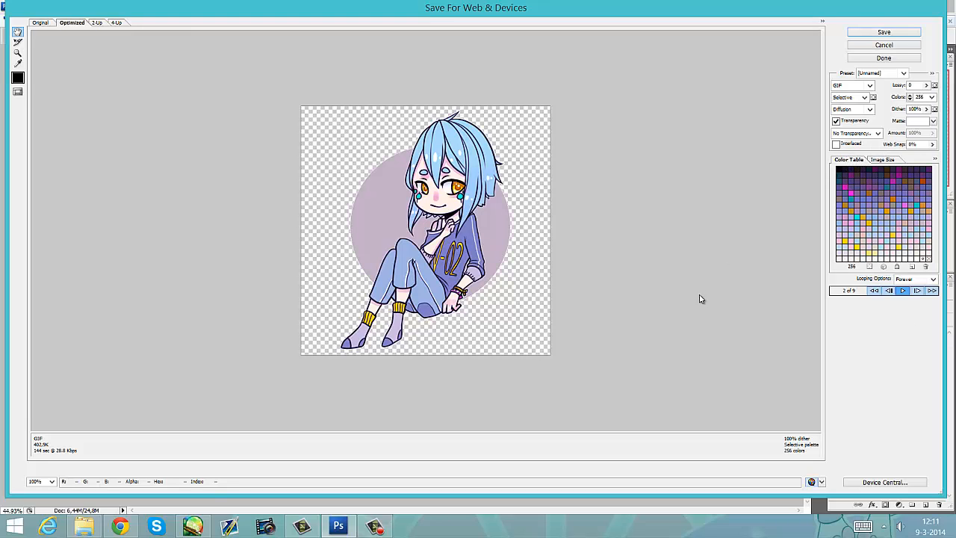
pyautogui.click(910, 280)
pyautogui.click(866, 347)
pyautogui.click(902, 291)
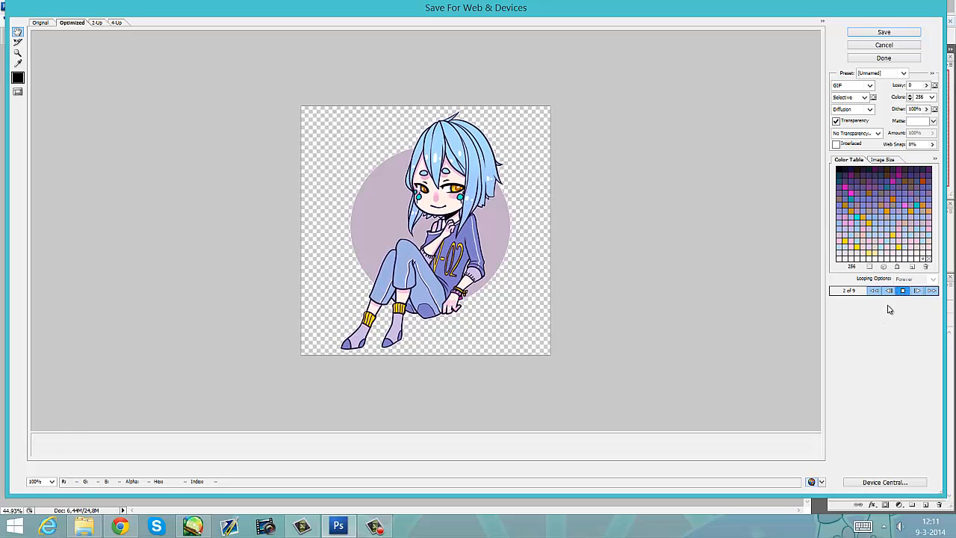
pyautogui.click(903, 291)
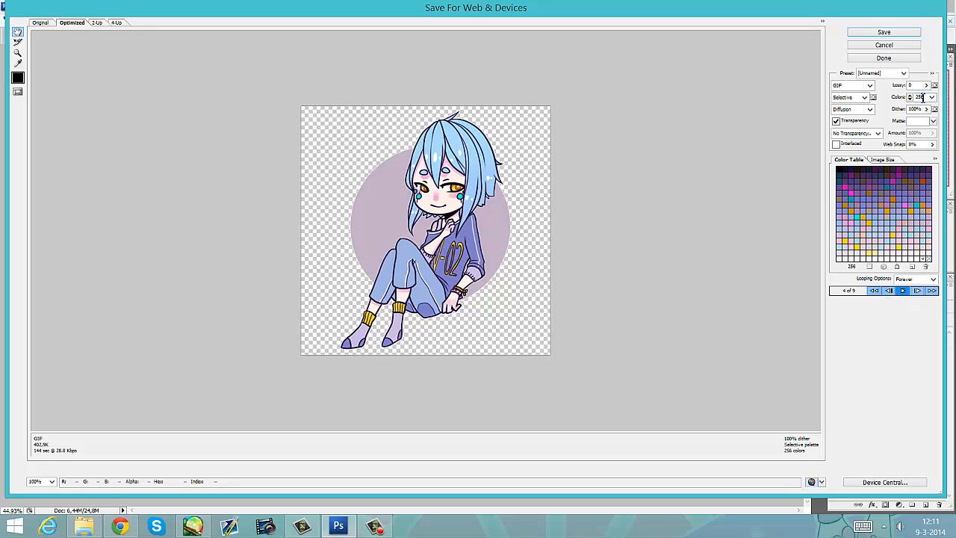
# Try the GIF palette at 64 colors, and reduce it to 32 colors
pyautogui.click(932, 97)
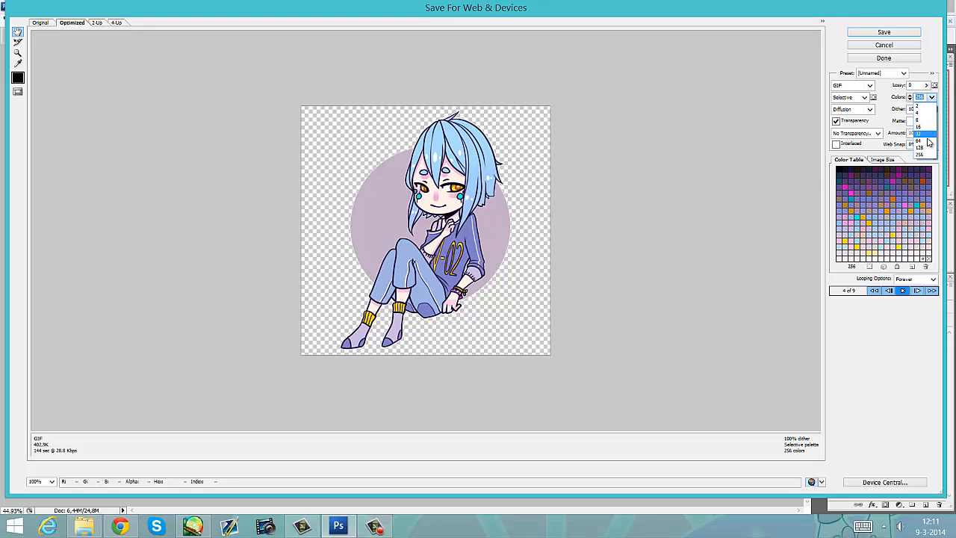
pyautogui.click(930, 140)
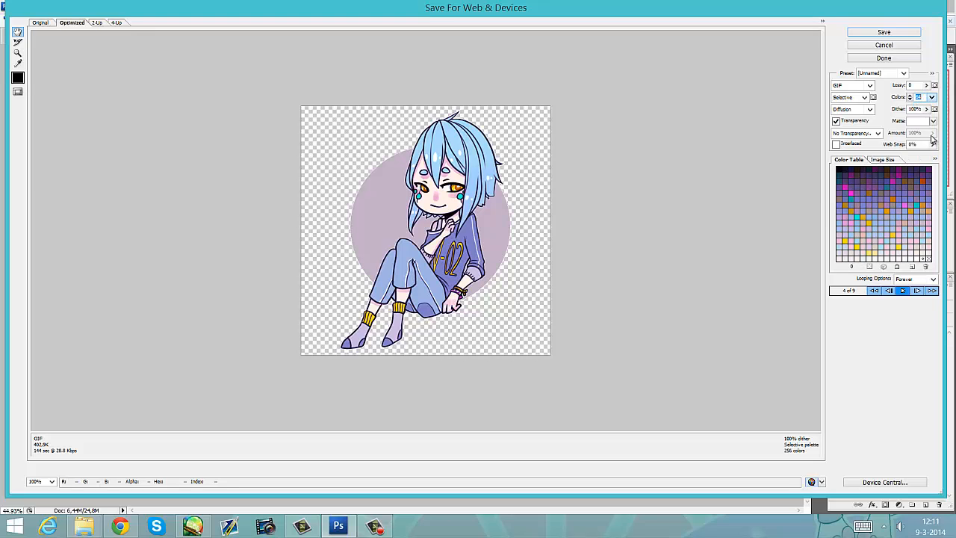
pyautogui.click(932, 97)
pyautogui.click(923, 134)
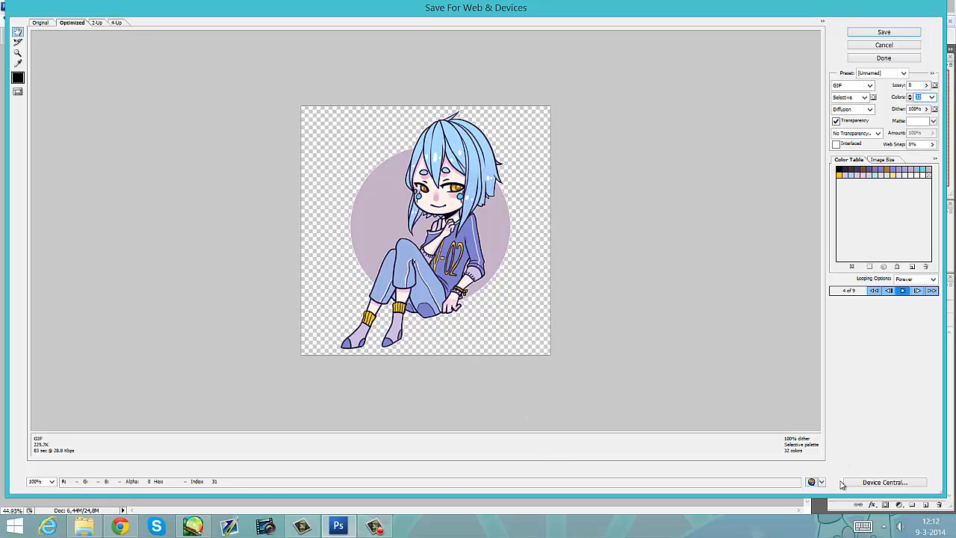
# Play and stop the reduced-color animation preview, and save the optimized GIF as vollyyy in the Documenten folder
pyautogui.click(904, 291)
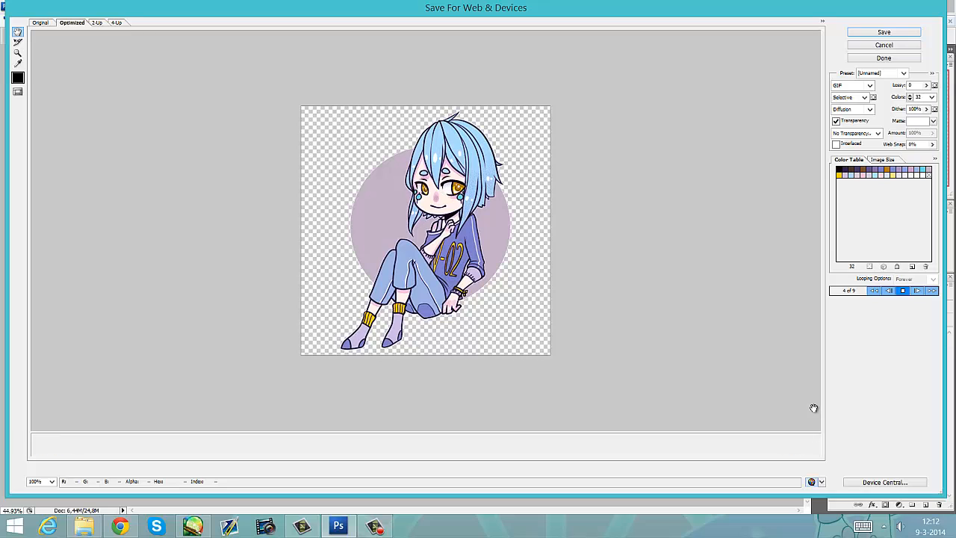
pyautogui.click(900, 291)
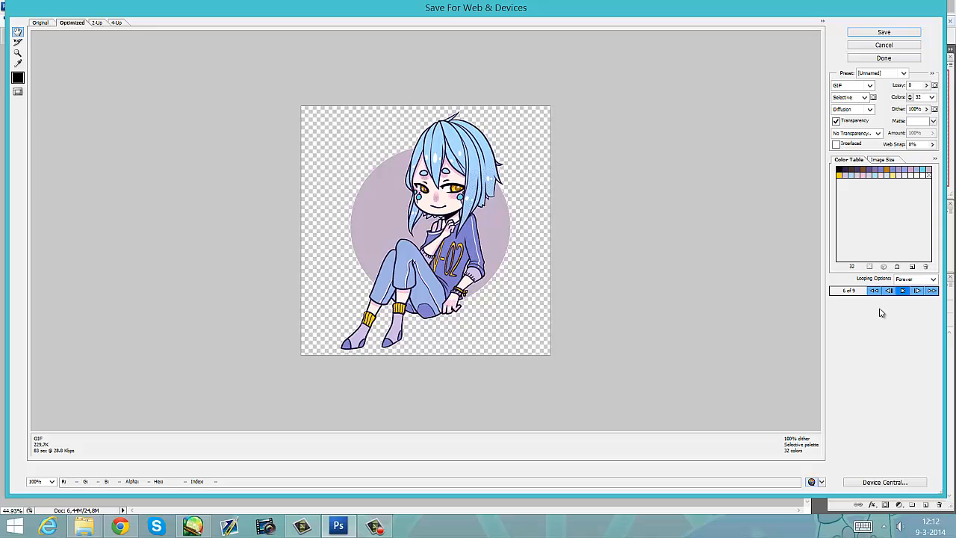
pyautogui.click(889, 35)
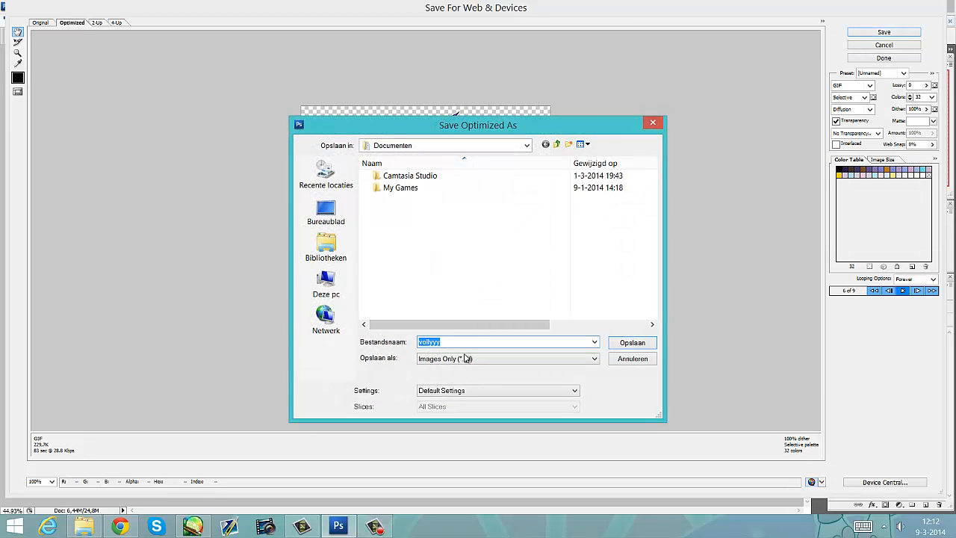
pyautogui.click(632, 343)
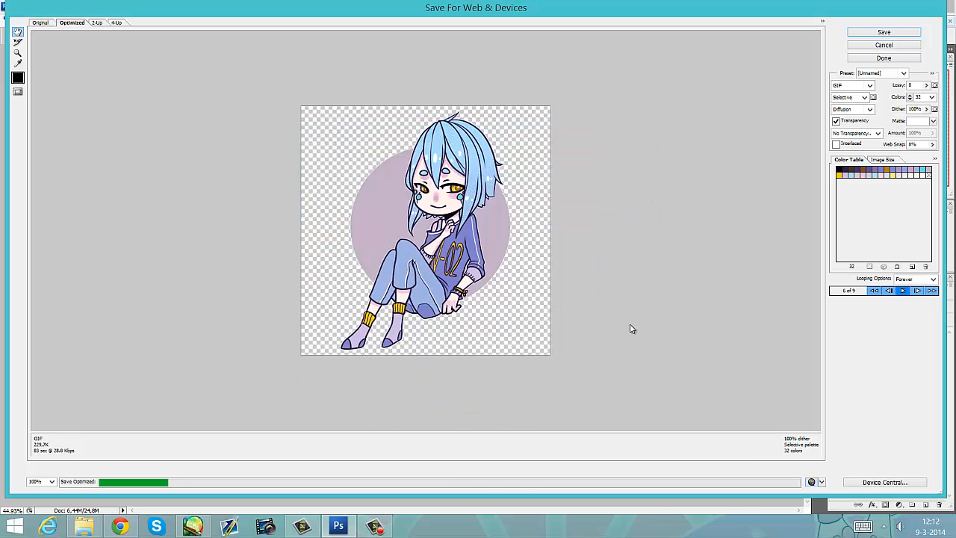